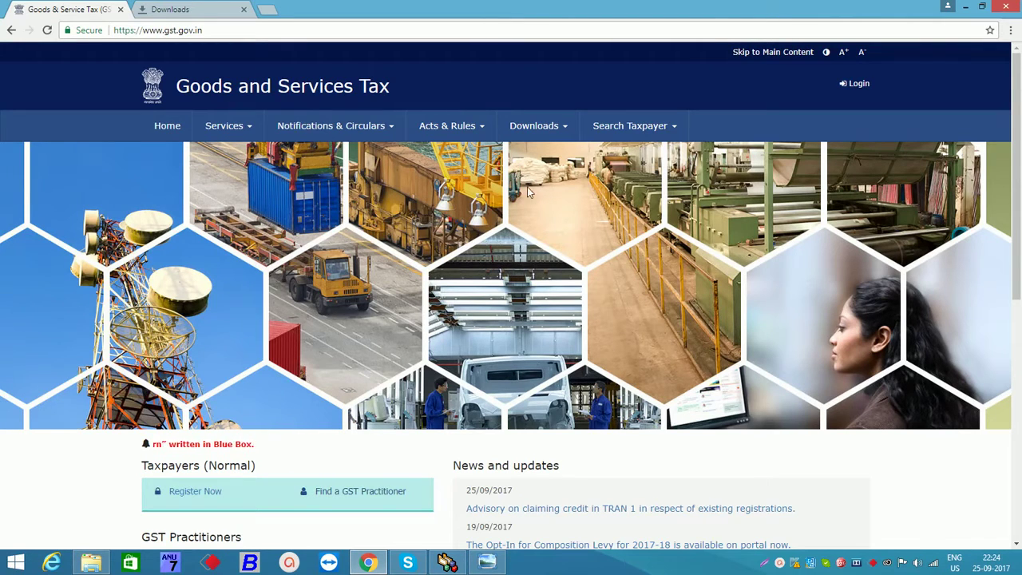
Step: Open the Returns Offline Tool download page and start downloading the tool
{"action": "left_click", "coordinate": [539, 128]}
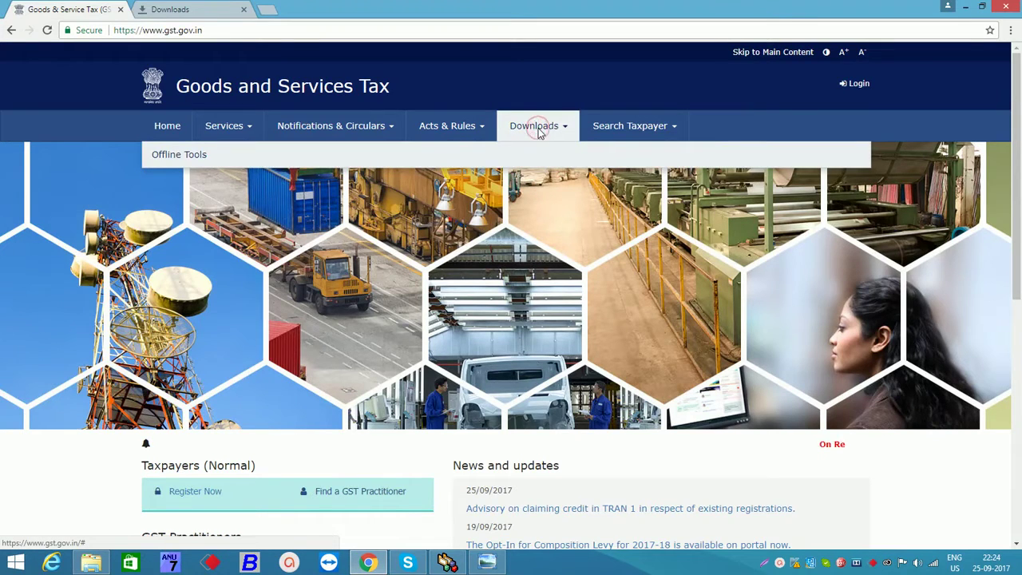
{"action": "mouse_move", "coordinate": [198, 164]}
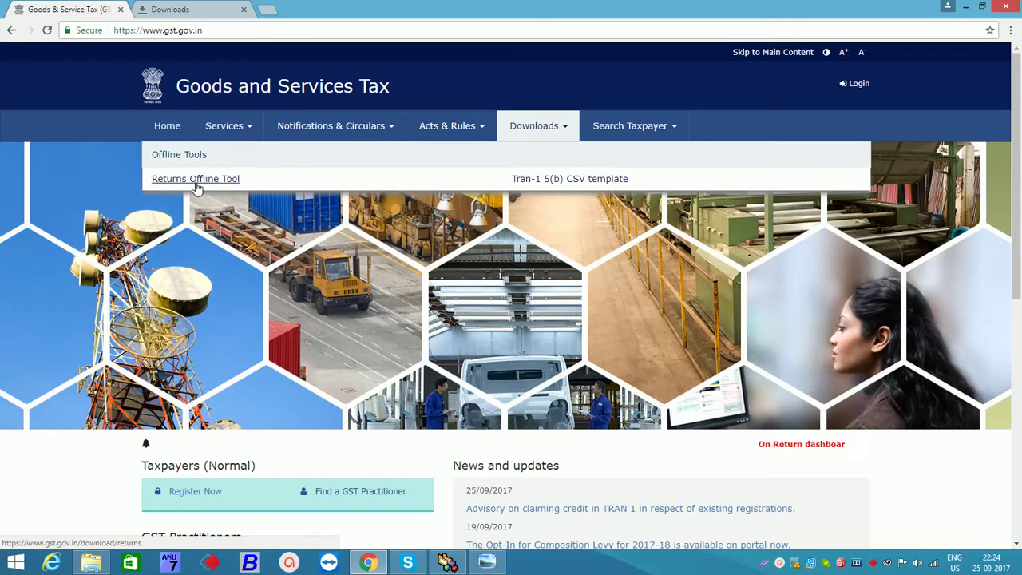
{"action": "left_click", "coordinate": [230, 184]}
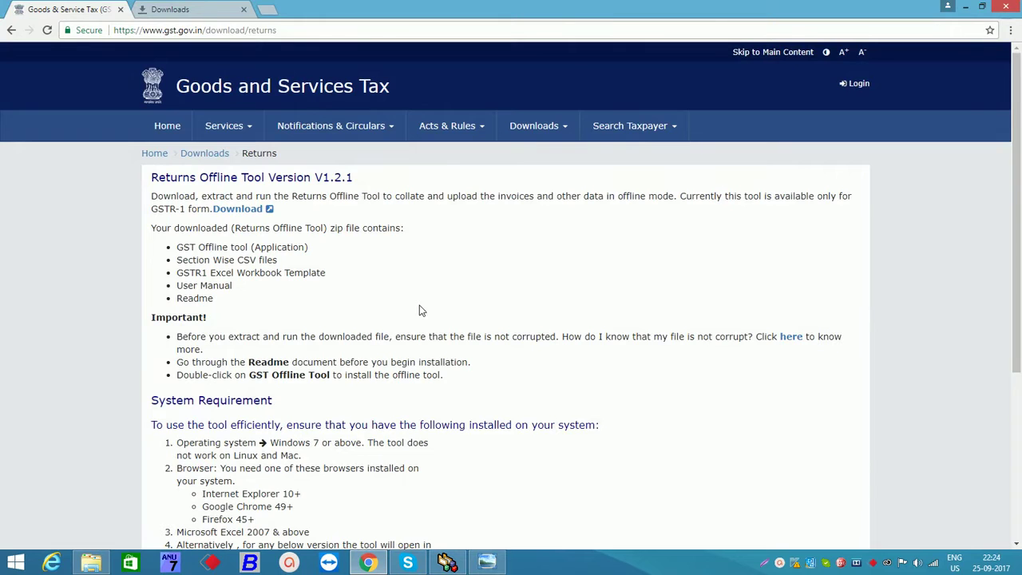
{"action": "left_click", "coordinate": [233, 217]}
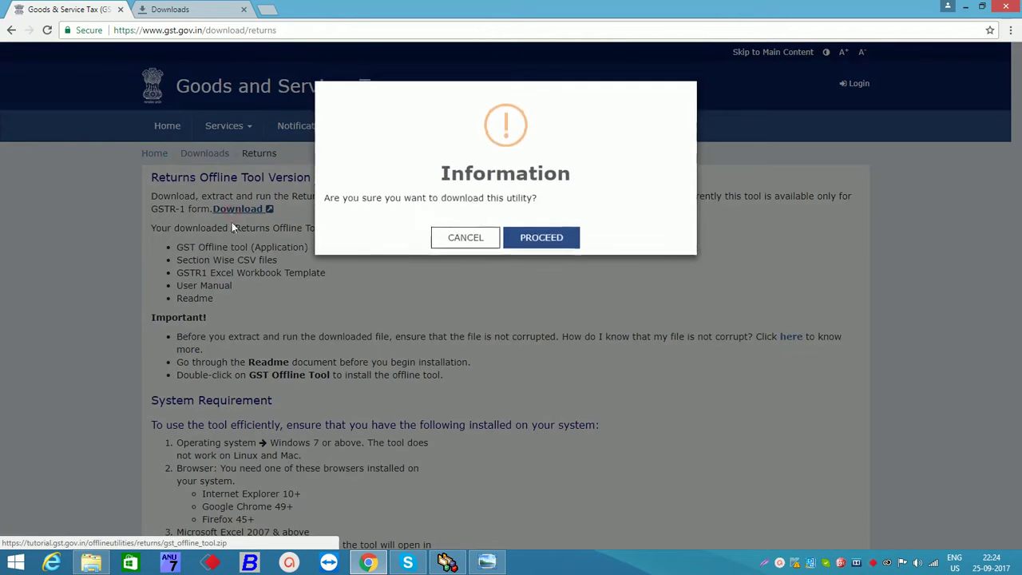
{"action": "left_click", "coordinate": [536, 237]}
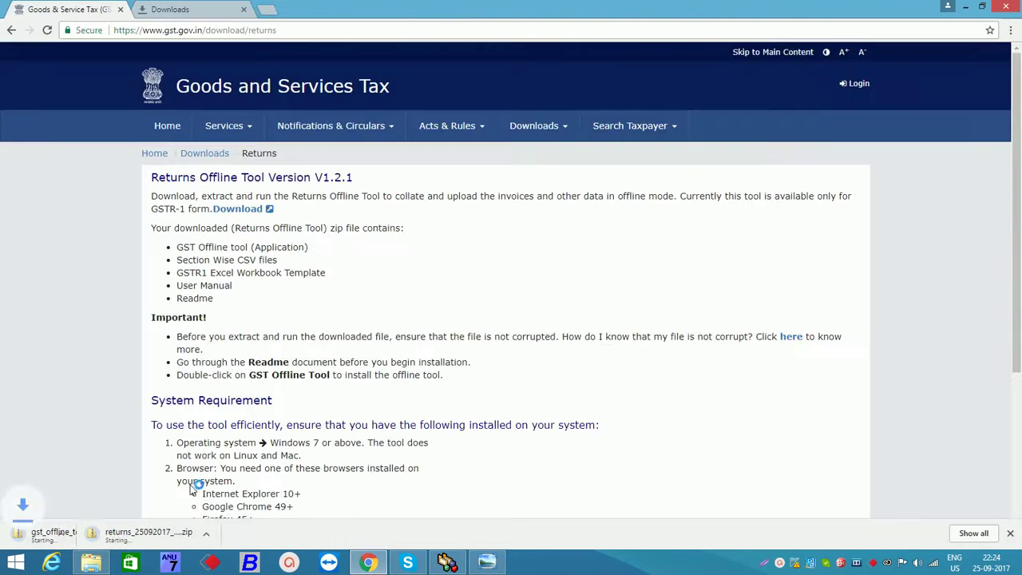
Step: Cancel the gst_offline_tool.zip download and dismiss the downloads bar
{"action": "left_click", "coordinate": [131, 532]}
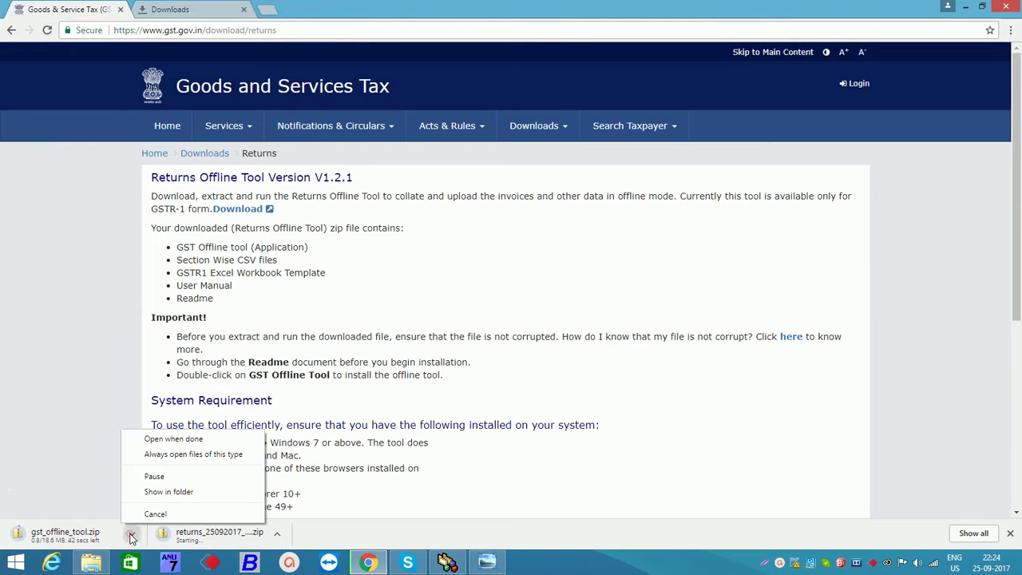
{"action": "left_click", "coordinate": [145, 491]}
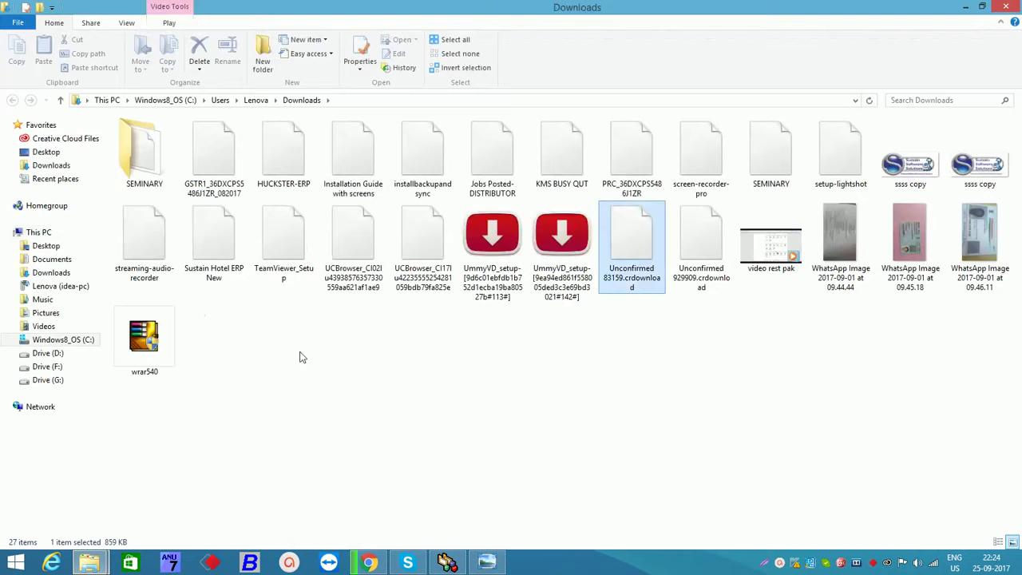
{"action": "left_click", "coordinate": [1008, 8]}
{"action": "left_click", "coordinate": [134, 532]}
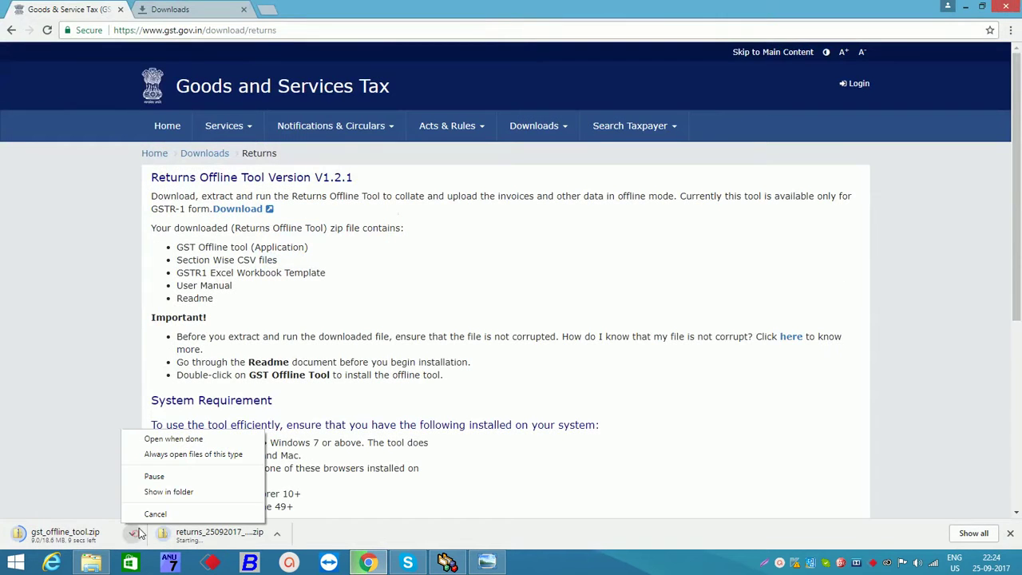
{"action": "left_click", "coordinate": [153, 513]}
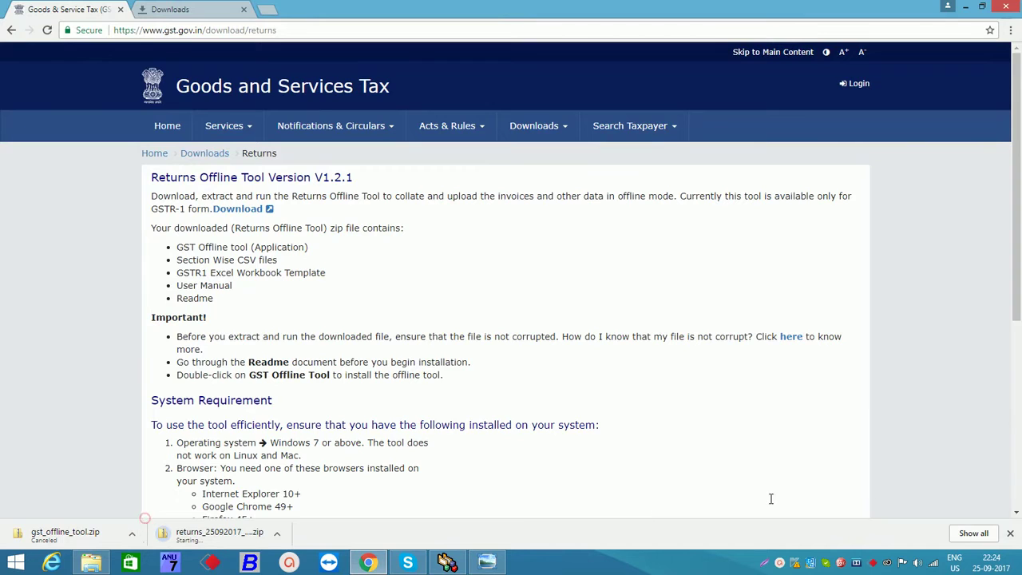
{"action": "left_click", "coordinate": [1010, 534]}
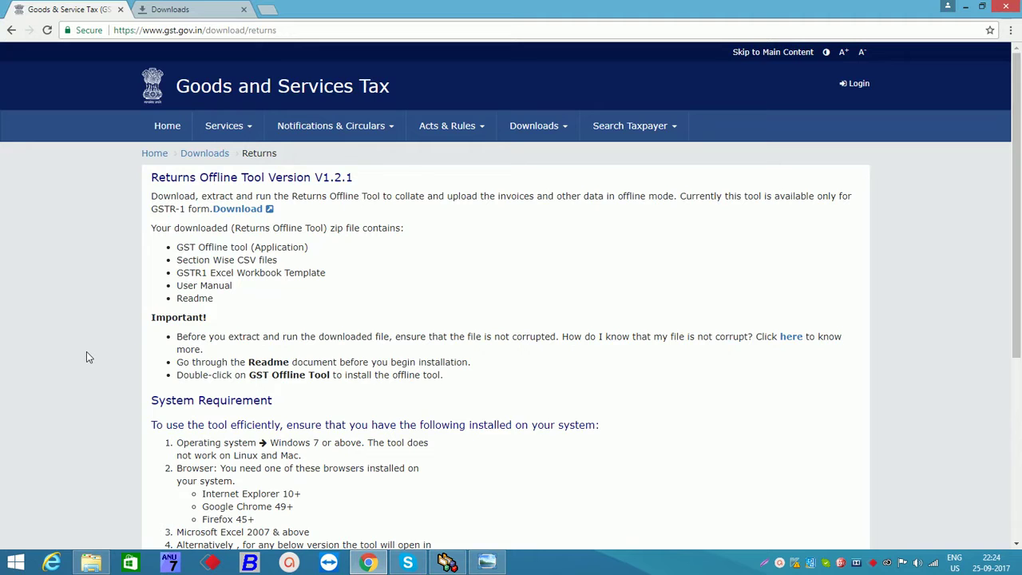
Step: Go to F:\GST OFFLINE TOOLS\gst_offline_tool in Explorer and launch GST Offline Tool
{"action": "left_click", "coordinate": [90, 563]}
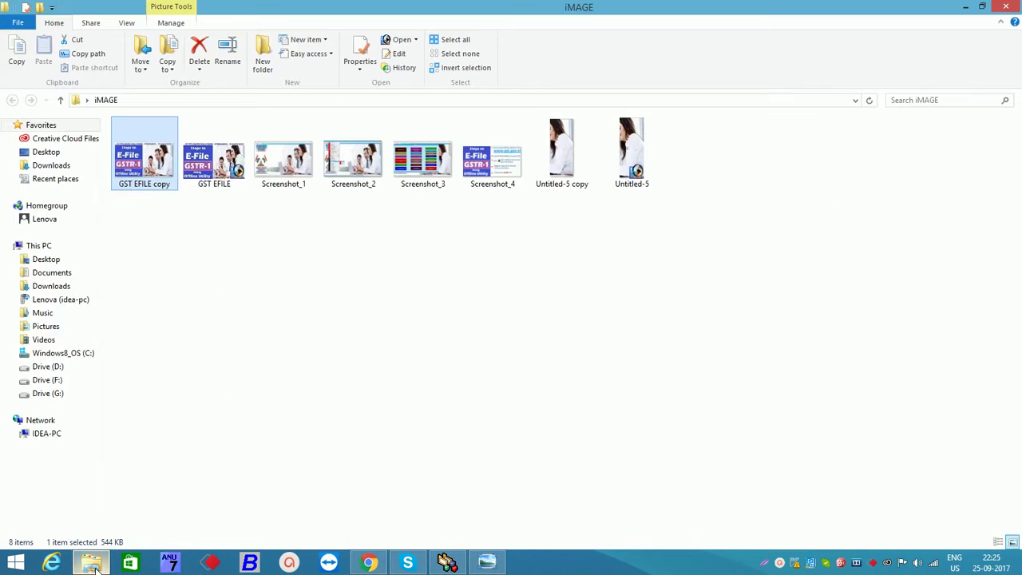
{"action": "left_click", "coordinate": [36, 380]}
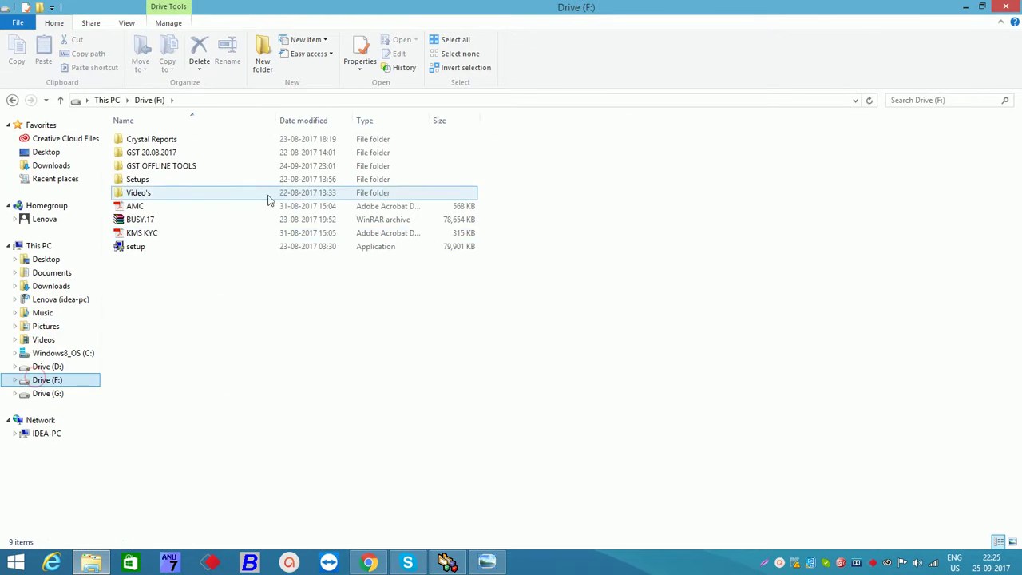
{"action": "double_click", "coordinate": [204, 170]}
{"action": "left_click", "coordinate": [171, 155]}
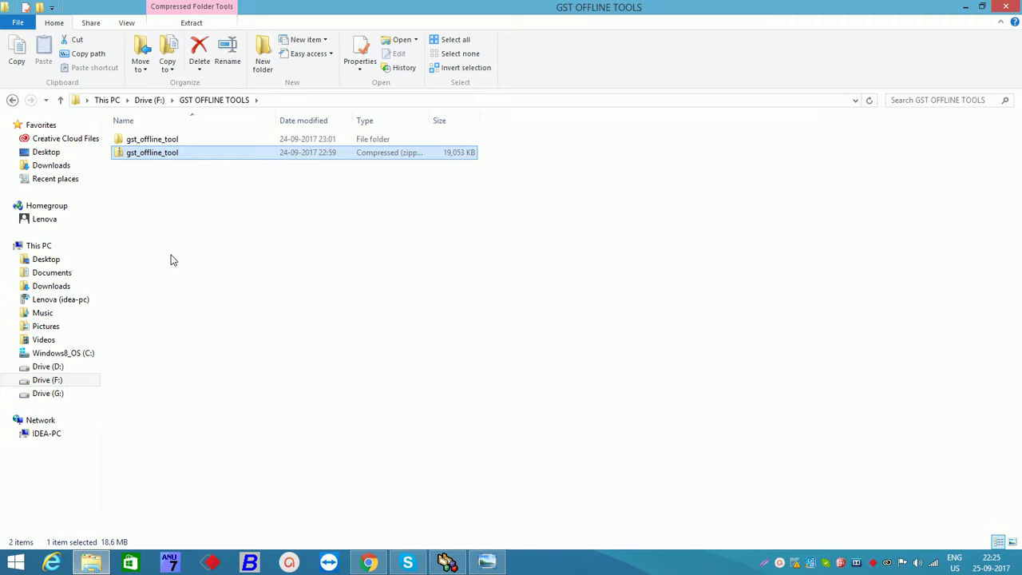
{"action": "double_click", "coordinate": [157, 139]}
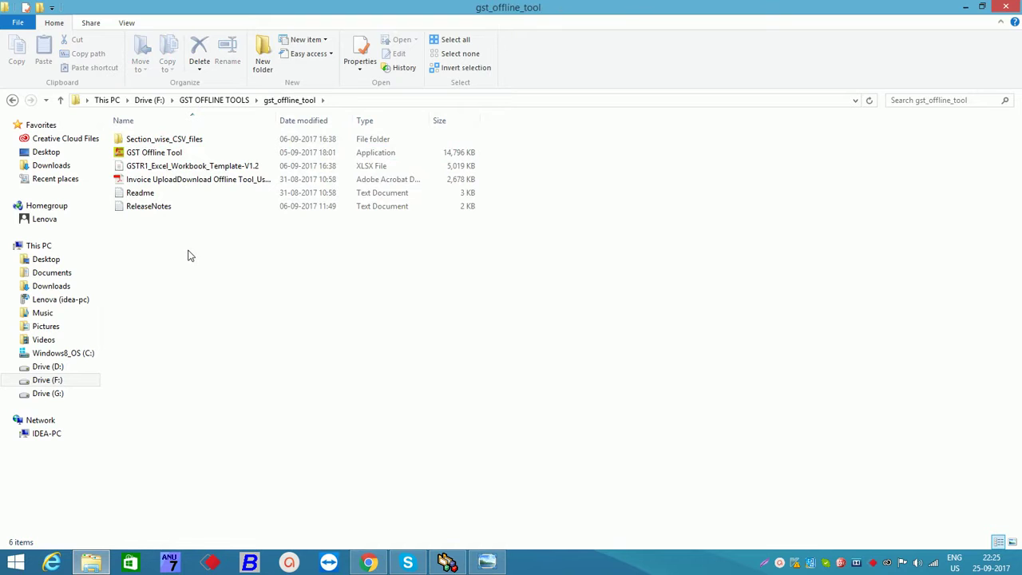
{"action": "double_click", "coordinate": [214, 153]}
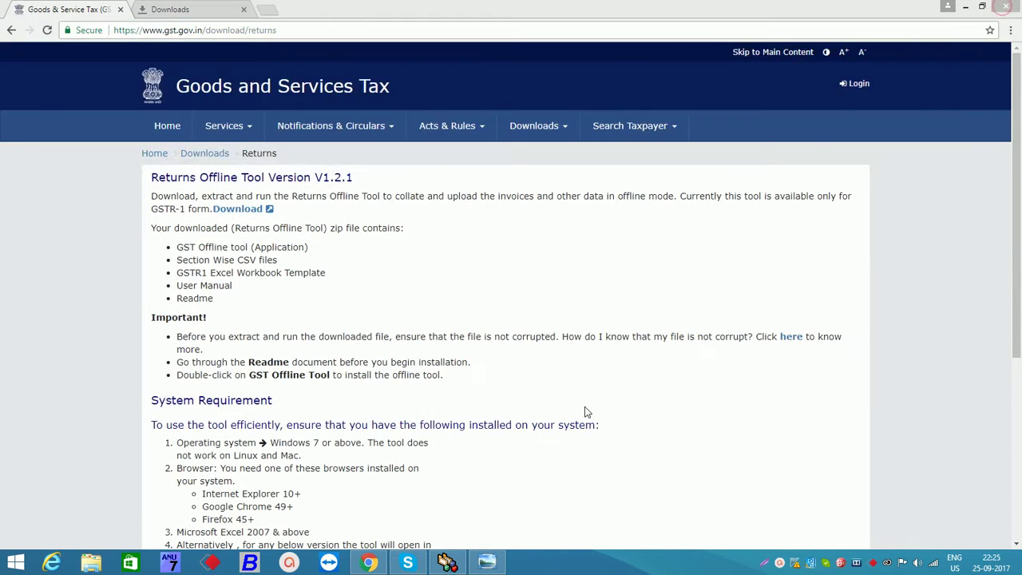
Step: Close Chrome, minimize Photo Viewer, and launch GST Offline Tool from its desktop icon
{"action": "left_click", "coordinate": [964, 10]}
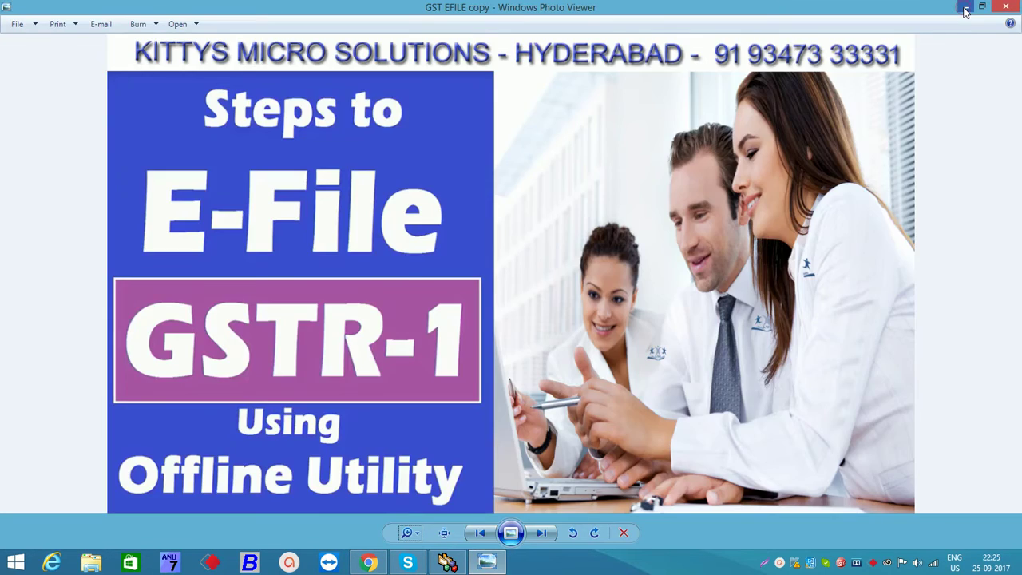
{"action": "left_click", "coordinate": [964, 10]}
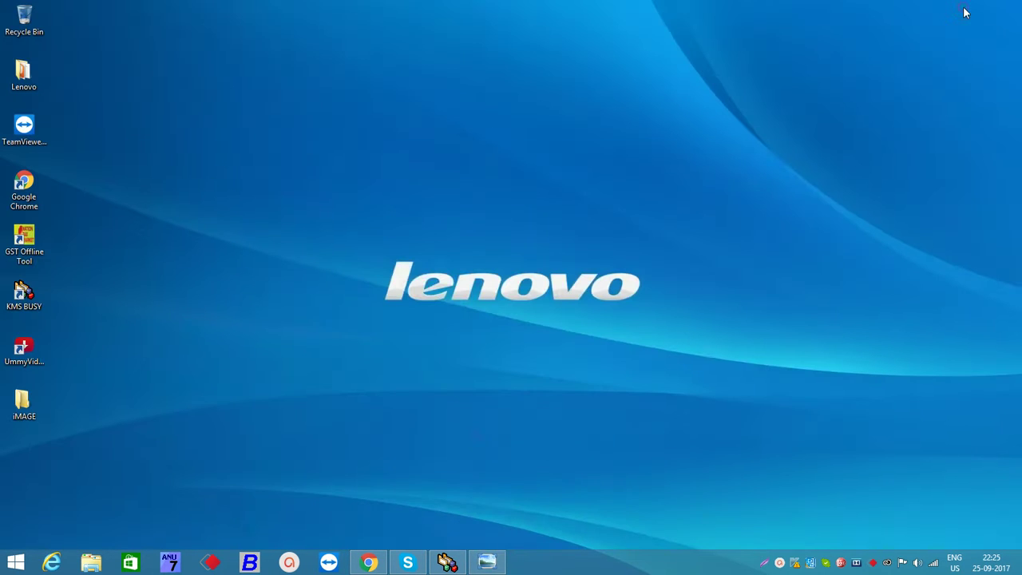
{"action": "double_click", "coordinate": [32, 239]}
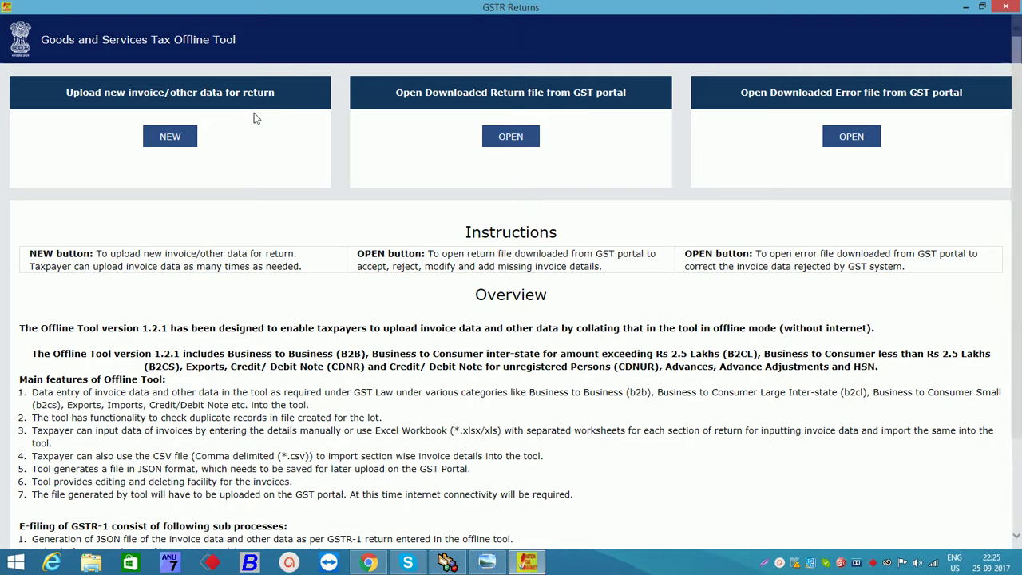
Step: Create a new July 2017-18 GSTR1 return with the supplier's GSTIN and aggregate turnover, then go to Import Files
{"action": "left_click", "coordinate": [170, 137]}
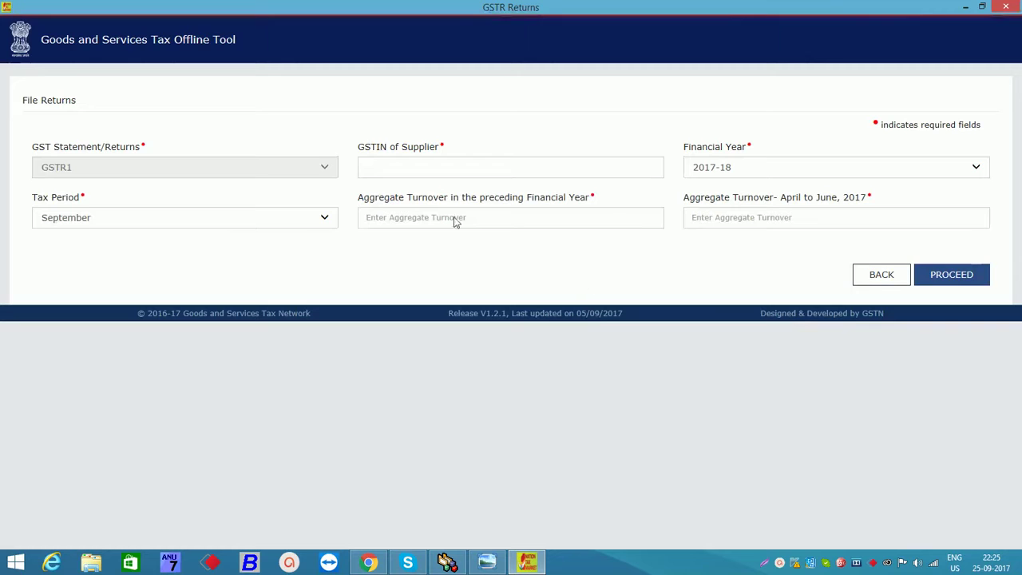
{"action": "left_click", "coordinate": [389, 166]}
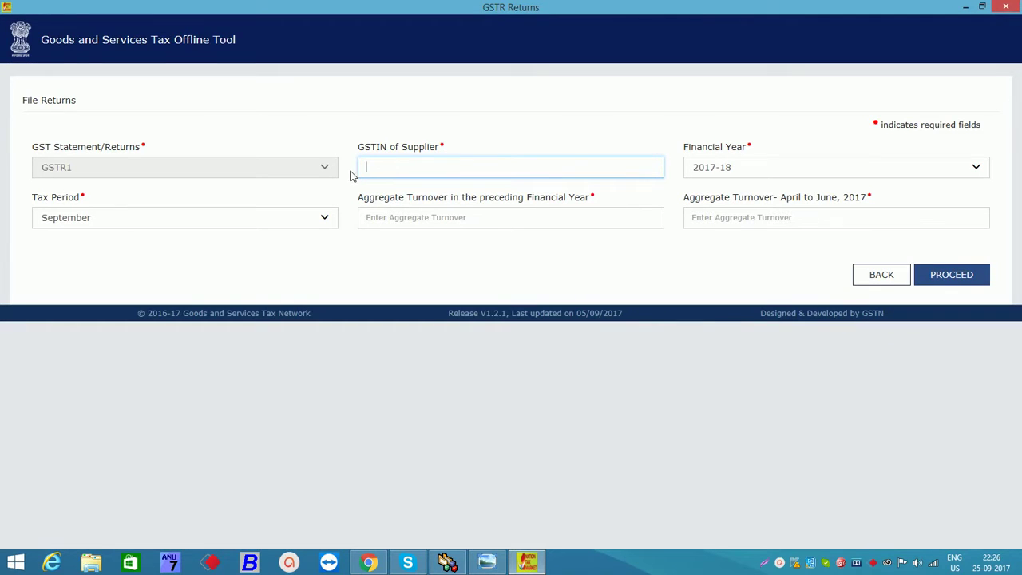
{"action": "left_click", "coordinate": [325, 166]}
{"action": "left_click", "coordinate": [415, 169]}
{"action": "type", "text": "36DXCPS5486J1ZR"}
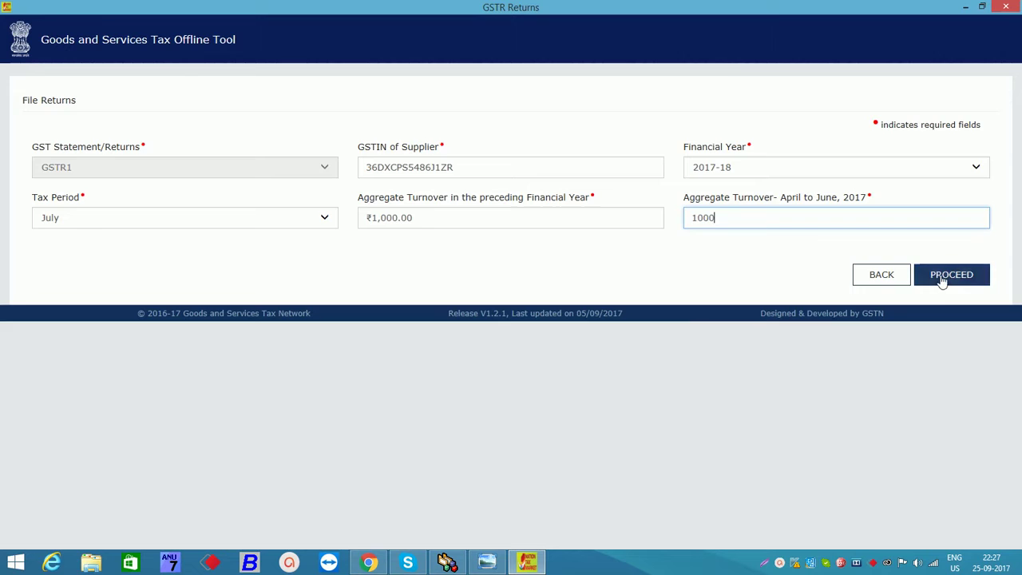
{"action": "left_click", "coordinate": [942, 278]}
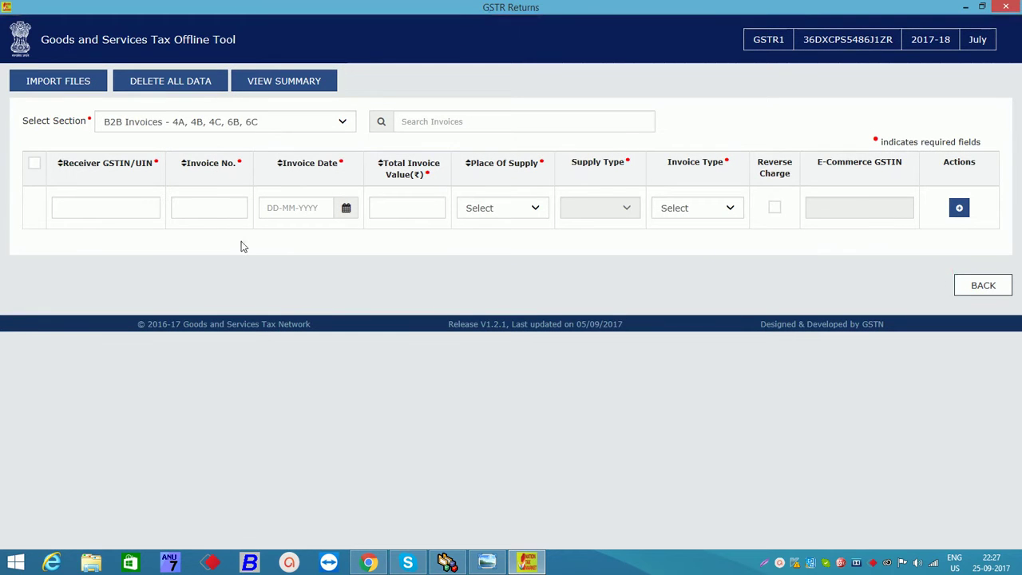
{"action": "left_click", "coordinate": [72, 81]}
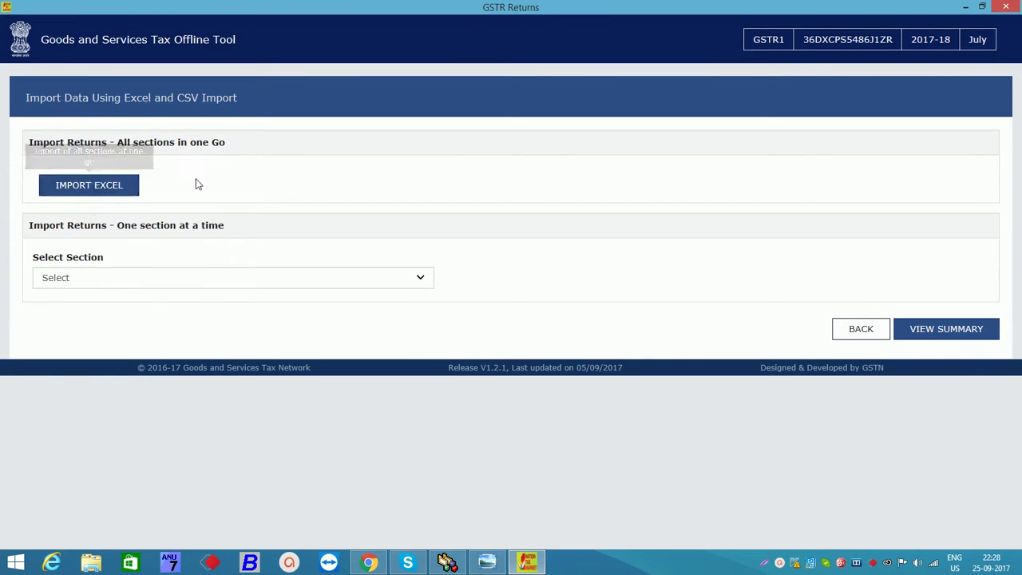
Step: Select 'B2B Invoices - 4A, 4B, 4C, 6B, 6C' as the import section, then switch to KMS BUSY
{"action": "left_click", "coordinate": [184, 275]}
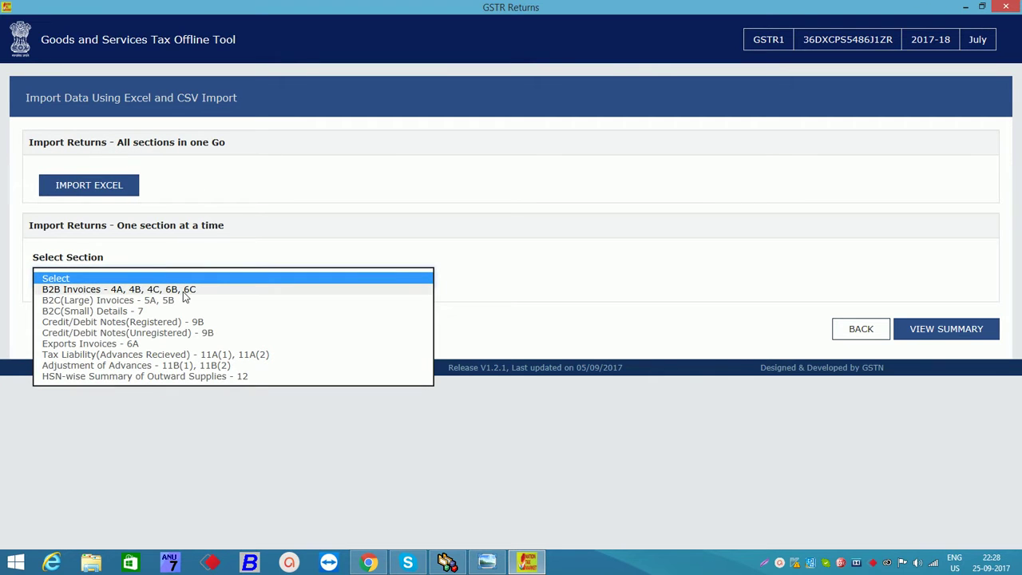
{"action": "left_click", "coordinate": [185, 292]}
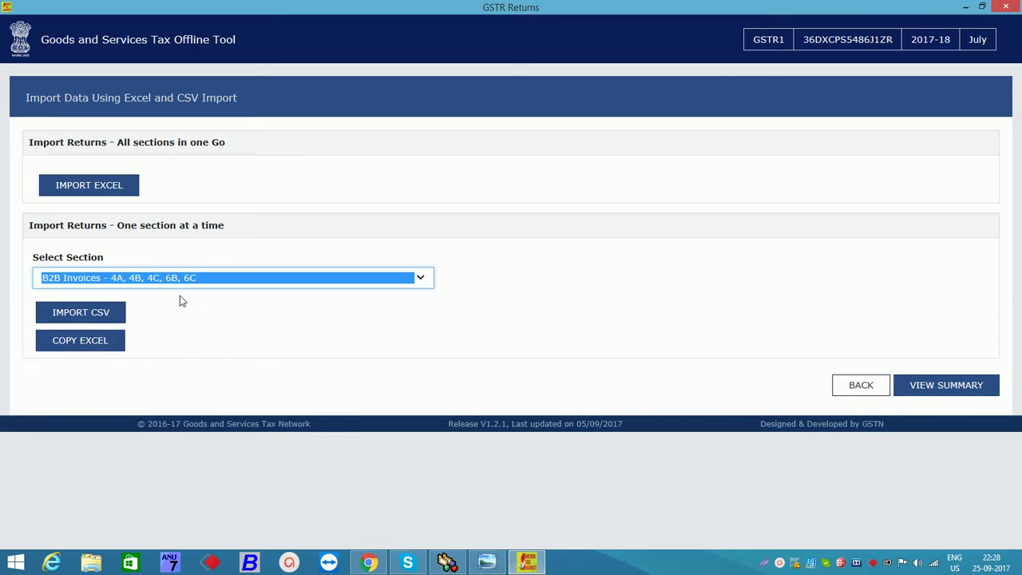
{"action": "left_click", "coordinate": [84, 279]}
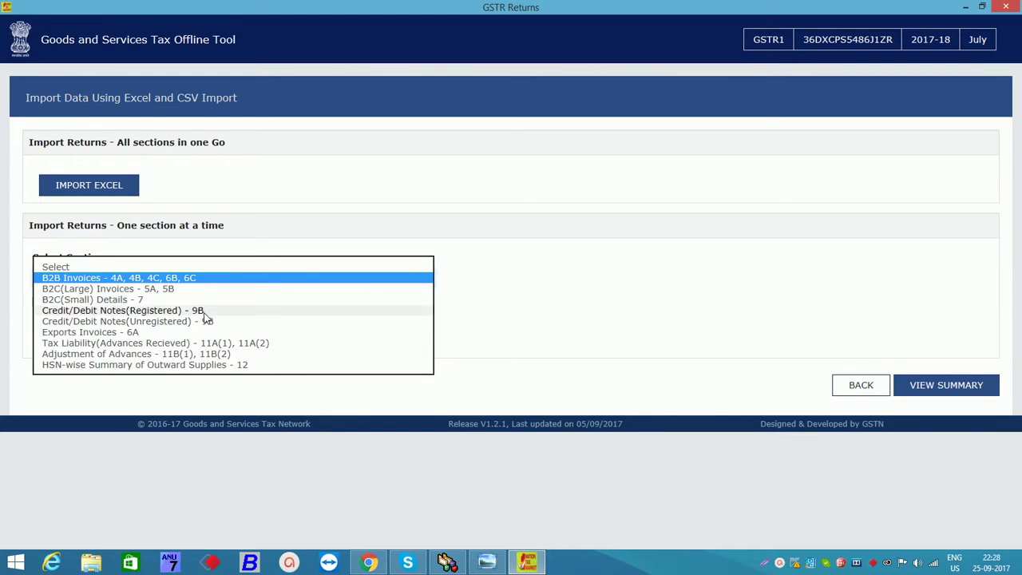
{"action": "left_click", "coordinate": [212, 278]}
{"action": "left_click", "coordinate": [328, 326]}
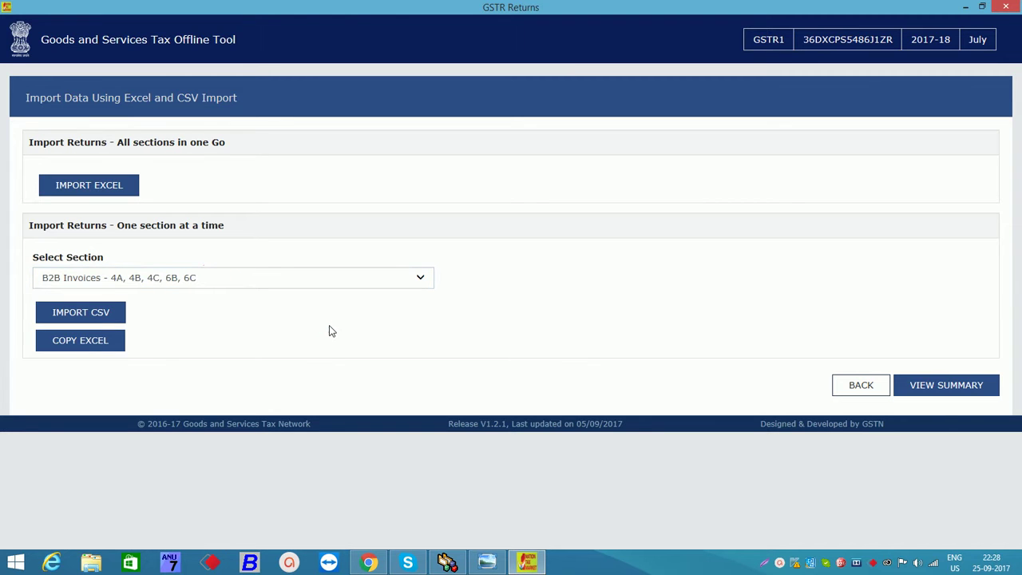
{"action": "left_click", "coordinate": [447, 563]}
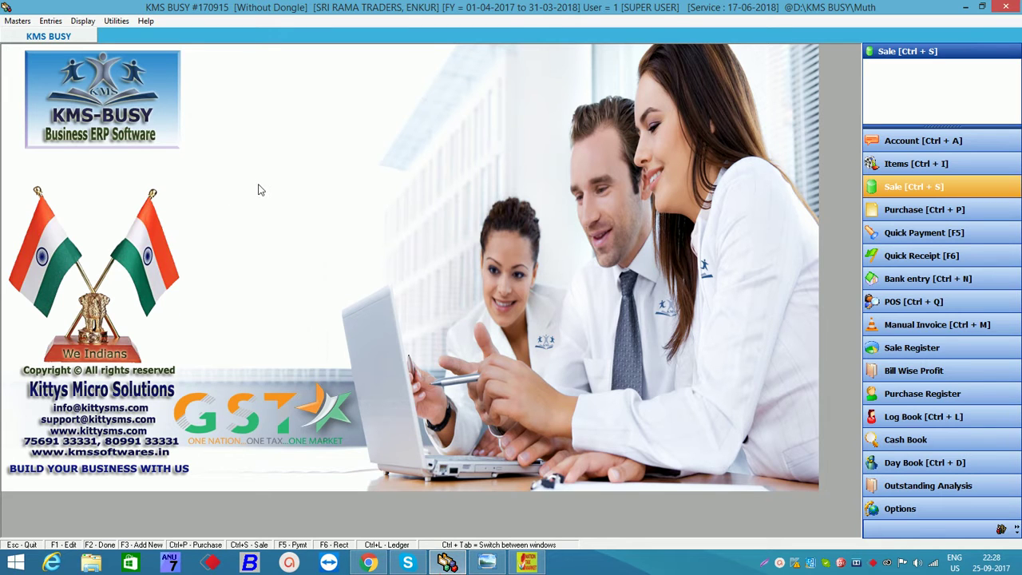
Step: Open the GSTR-1 B2B Taxable Invoices report under Display > GST Reports
{"action": "left_click", "coordinate": [83, 23]}
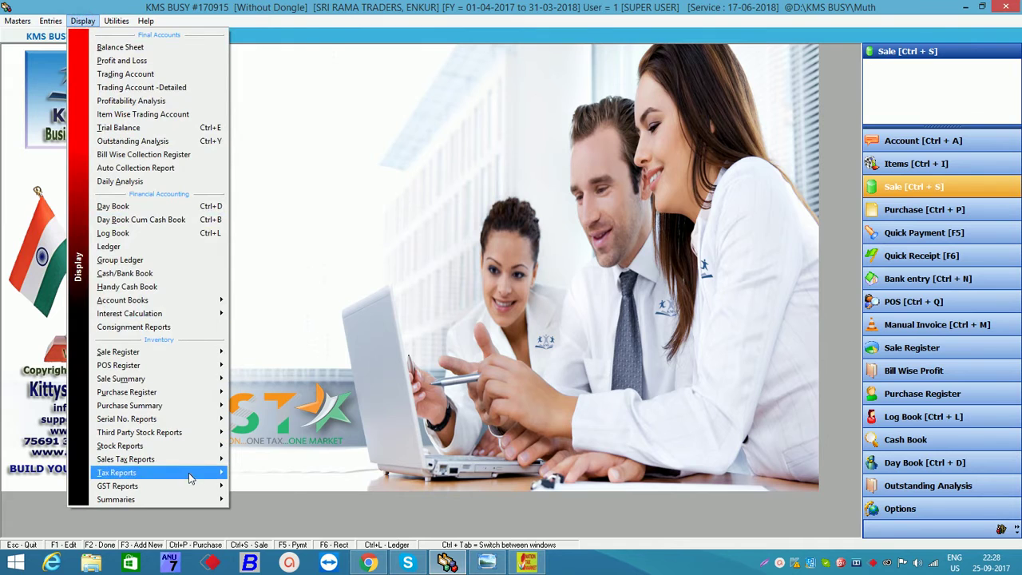
{"action": "mouse_move", "coordinate": [192, 487]}
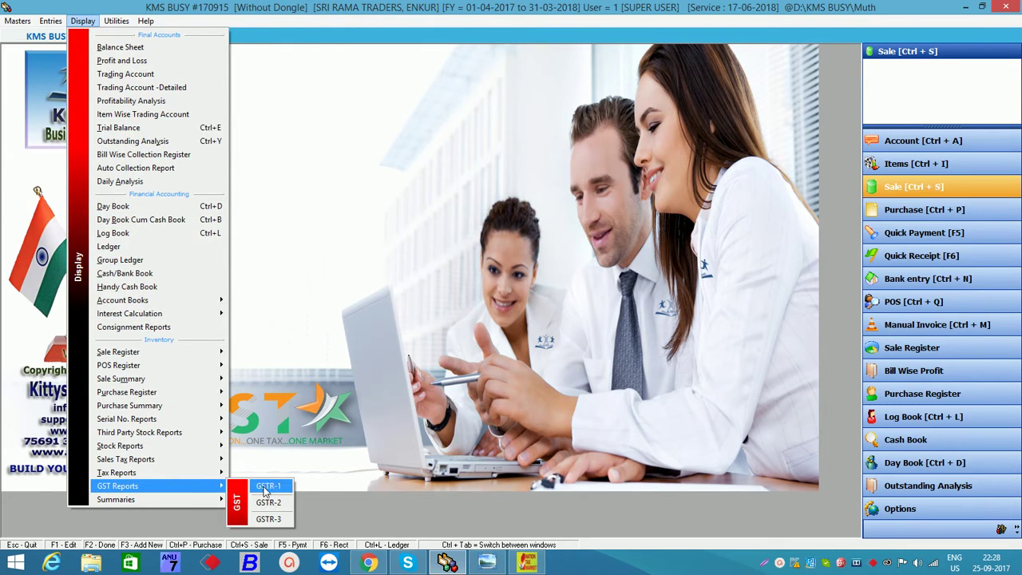
{"action": "left_click", "coordinate": [268, 486]}
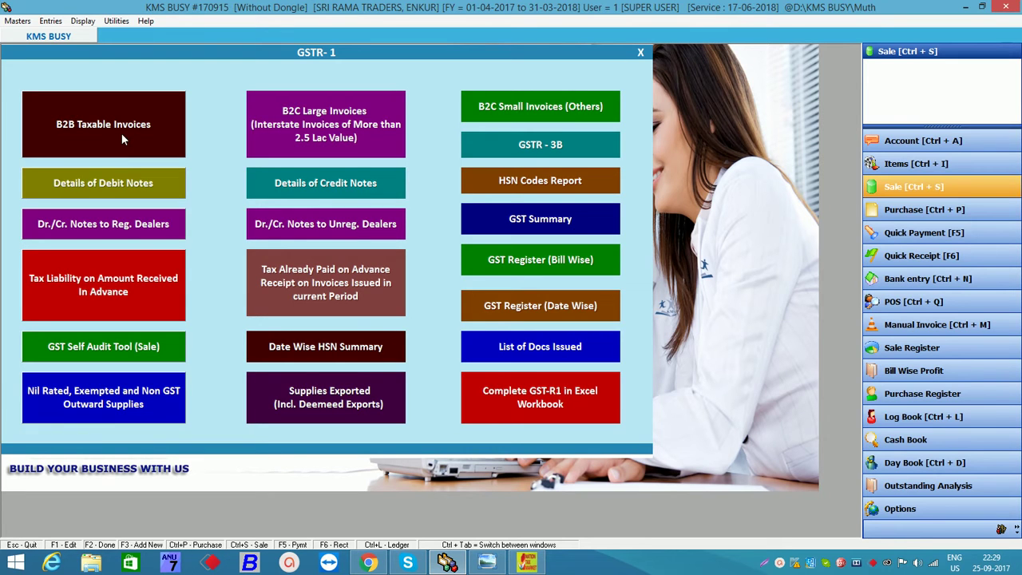
{"action": "left_click", "coordinate": [121, 139]}
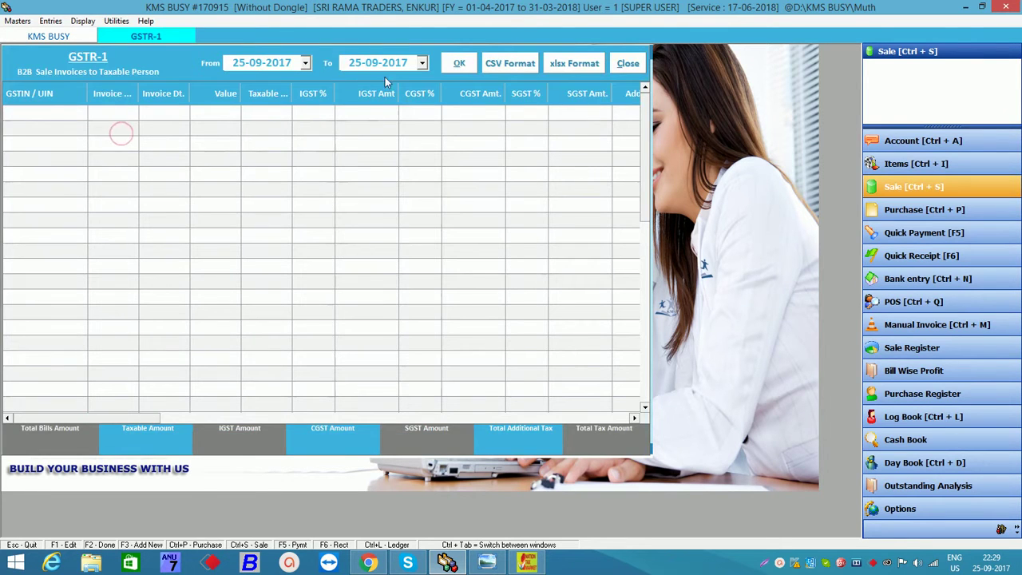
Step: Load B2B invoices from 01-07-2017 to 31-07-2017 and export them in CSV format to Excel
{"action": "left_click", "coordinate": [305, 62]}
{"action": "left_click", "coordinate": [236, 83]}
{"action": "left_click", "coordinate": [236, 82]}
{"action": "left_click", "coordinate": [339, 116]}
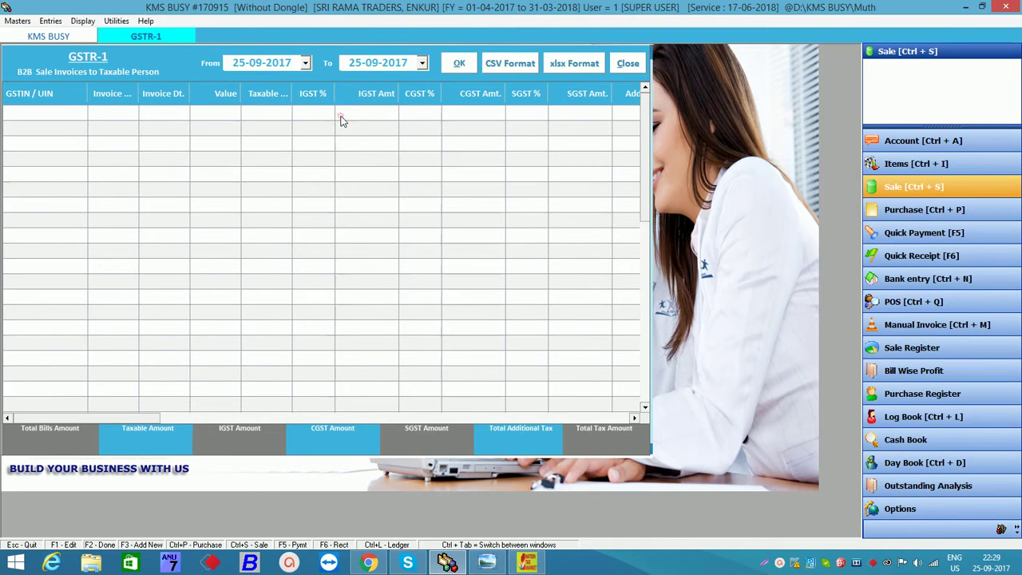
{"action": "left_click", "coordinate": [422, 64]}
{"action": "left_click", "coordinate": [353, 82]}
{"action": "left_click", "coordinate": [353, 82]}
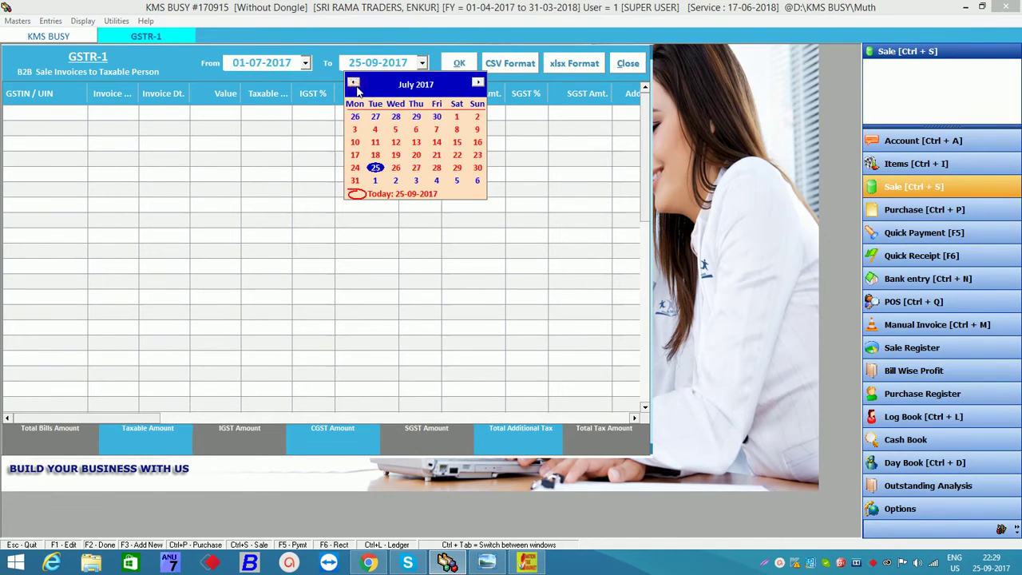
{"action": "left_click", "coordinate": [356, 180]}
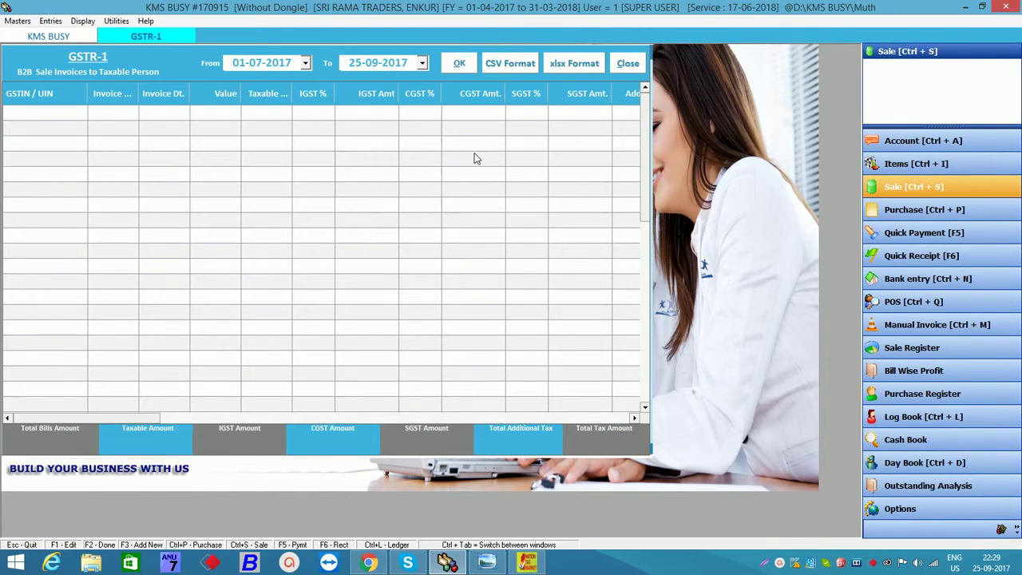
{"action": "left_click", "coordinate": [460, 69]}
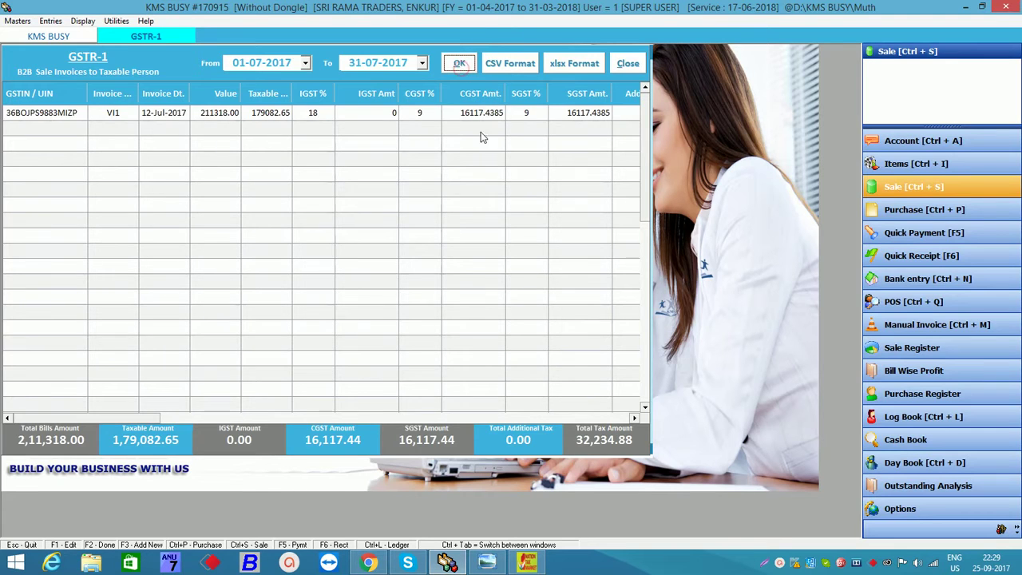
{"action": "left_click", "coordinate": [496, 65]}
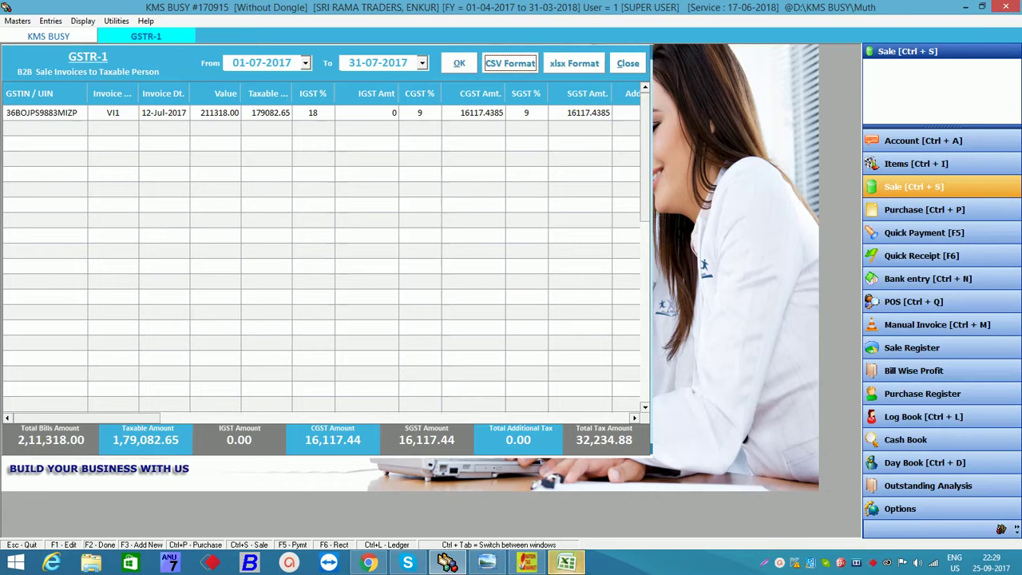
{"action": "left_click", "coordinate": [573, 565]}
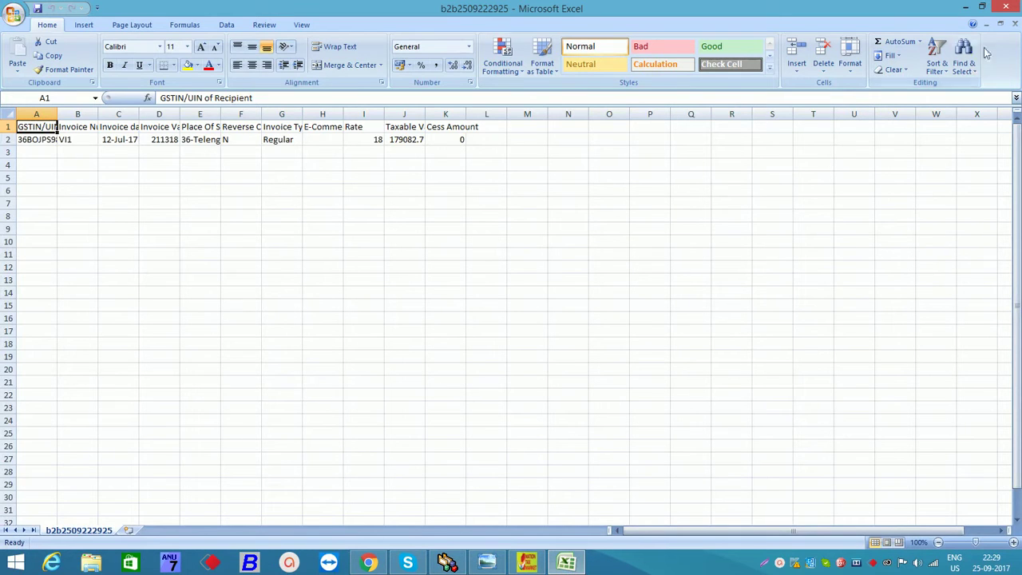
{"action": "left_click", "coordinate": [1008, 10]}
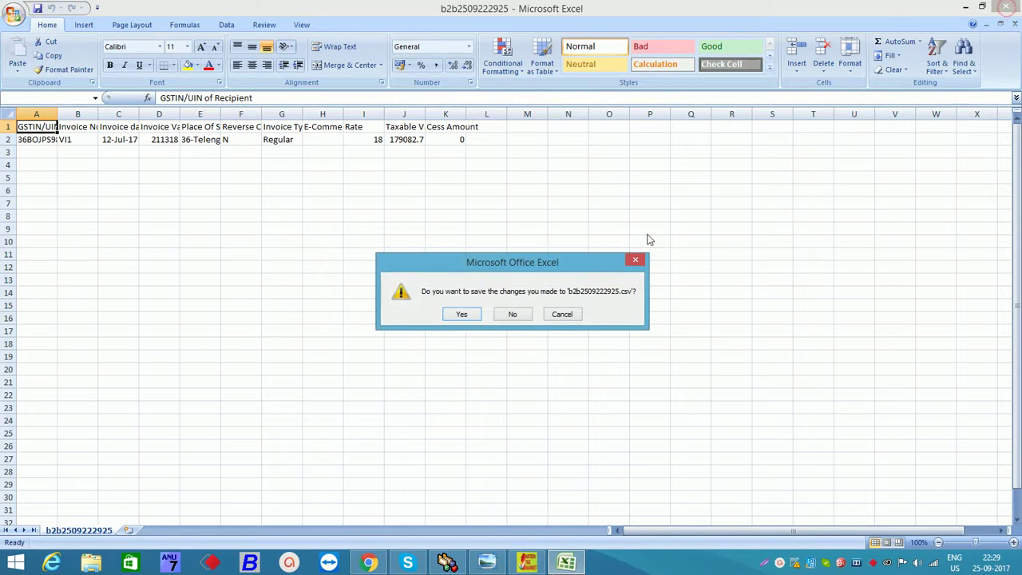
{"action": "left_click", "coordinate": [464, 316]}
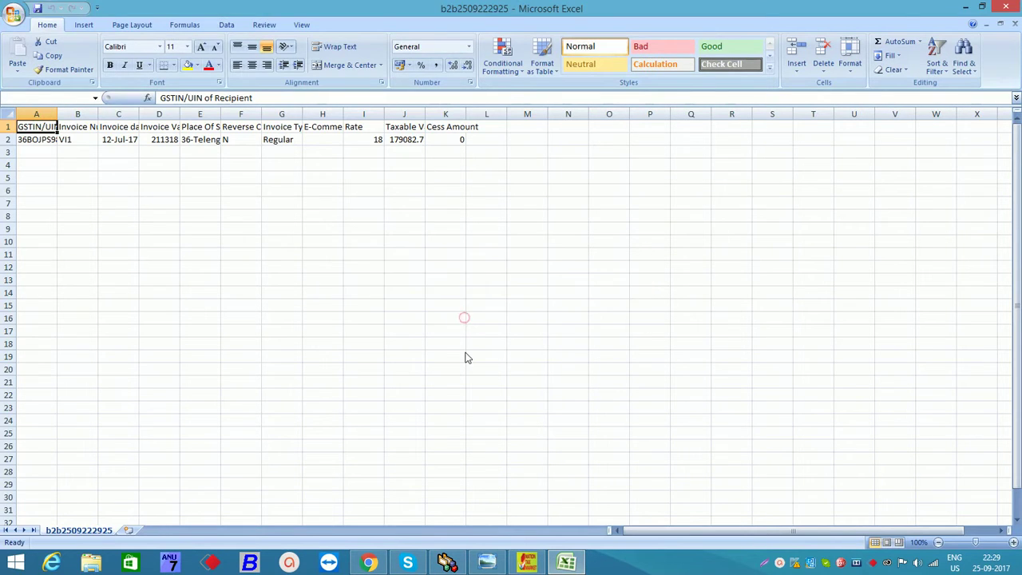
{"action": "left_click", "coordinate": [205, 217]}
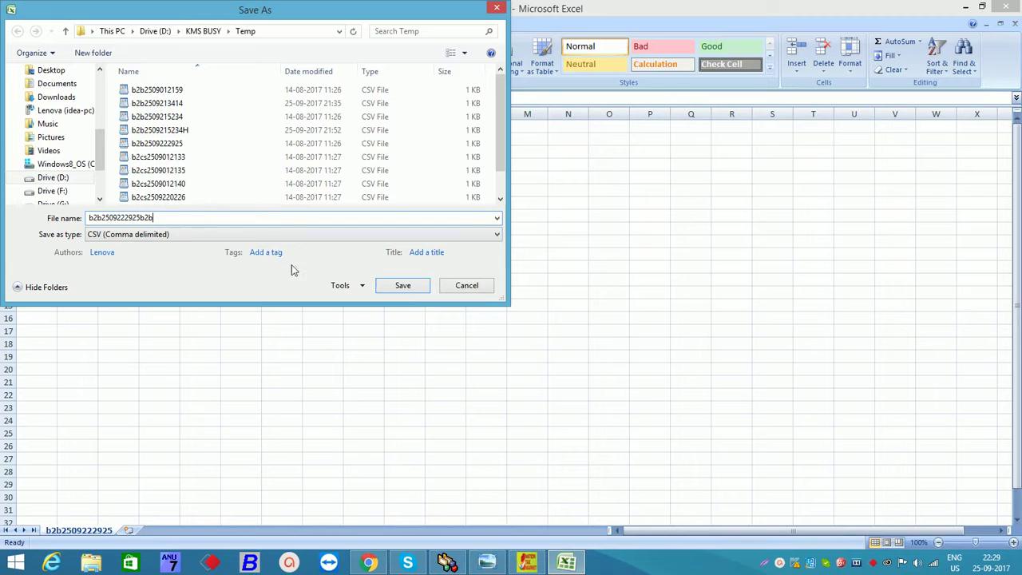
{"action": "left_click", "coordinate": [399, 287]}
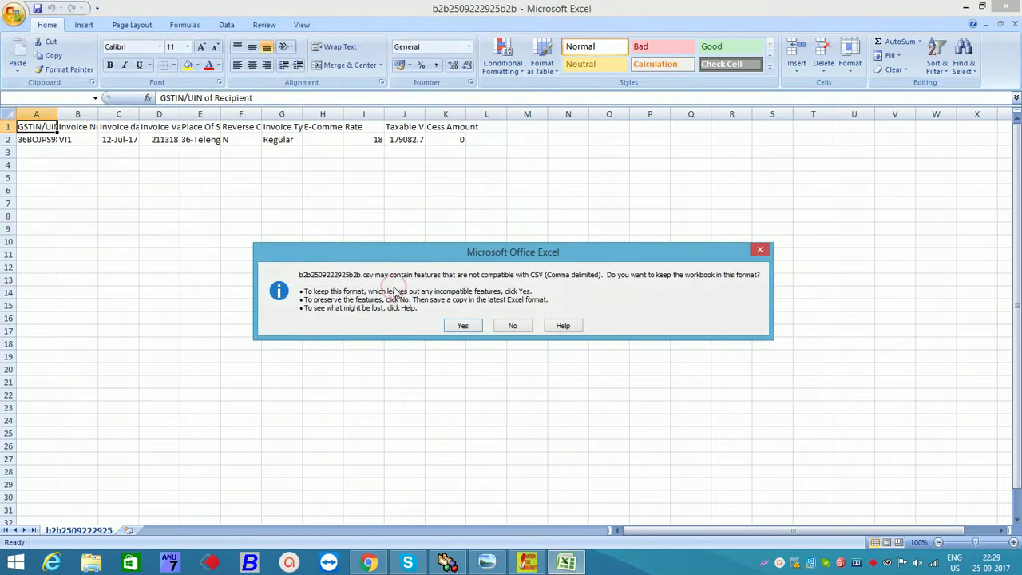
{"action": "left_click", "coordinate": [461, 326]}
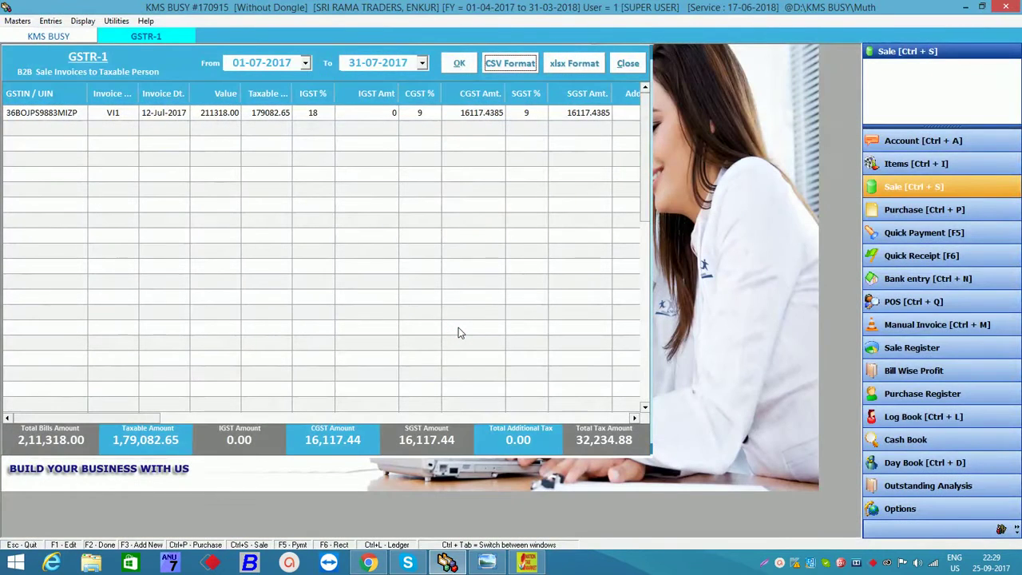
Step: Open B2C Small Invoices (Others) with the period 01-07-2017 to 31-07-2017
{"action": "left_click", "coordinate": [624, 69]}
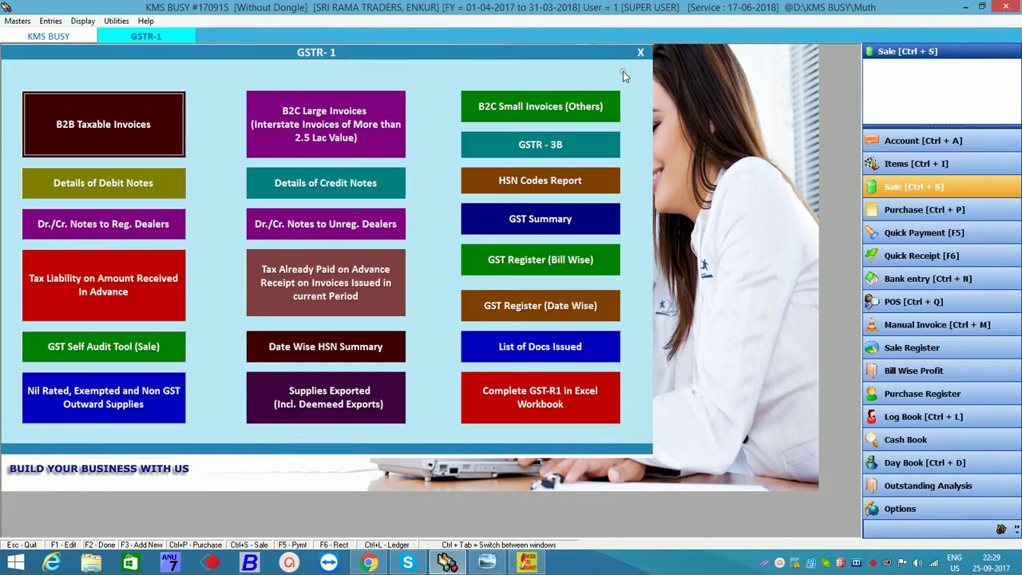
{"action": "left_click", "coordinate": [502, 109]}
{"action": "left_click", "coordinate": [305, 63]}
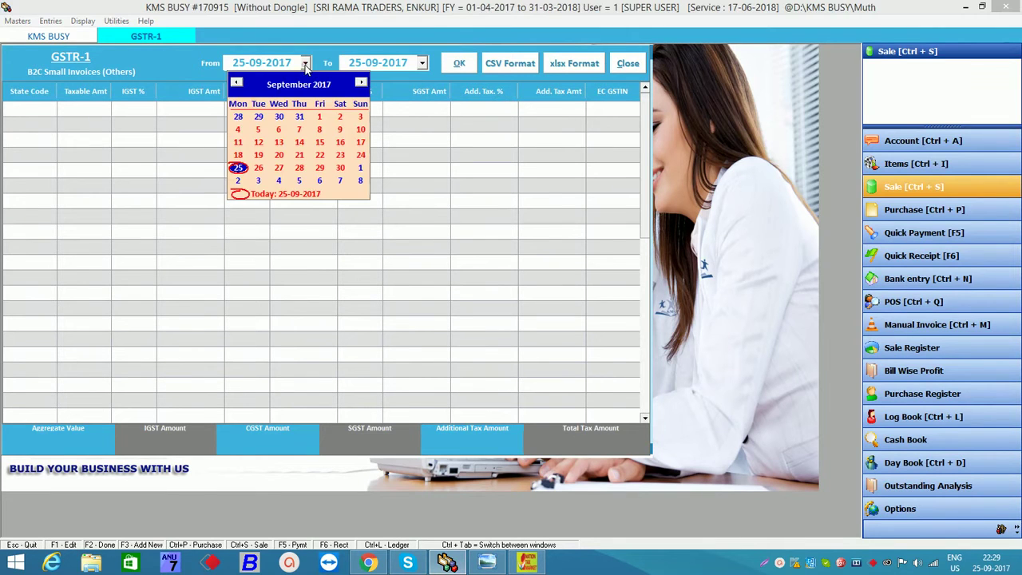
{"action": "left_click", "coordinate": [236, 83]}
{"action": "left_click", "coordinate": [236, 83]}
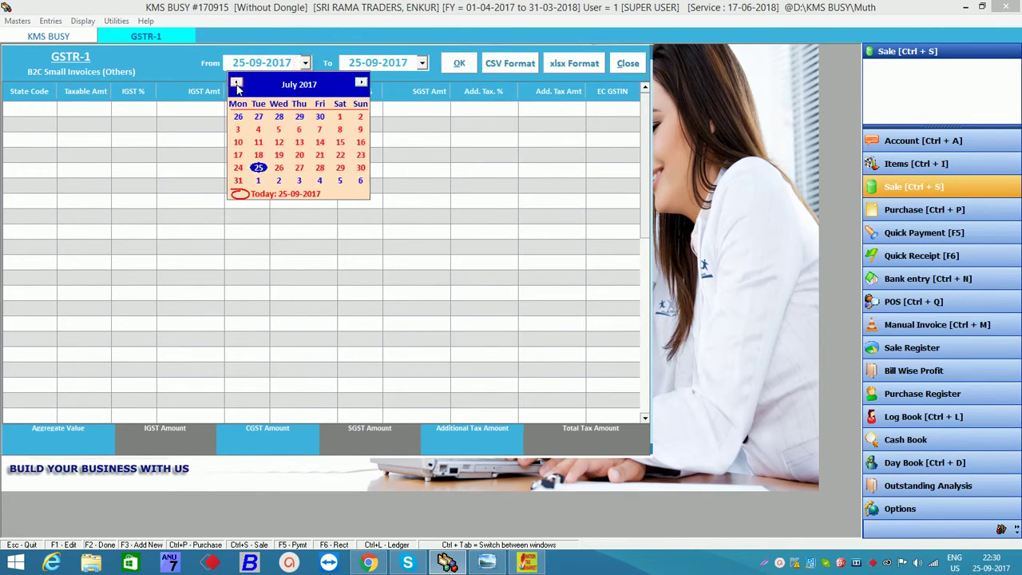
{"action": "left_click", "coordinate": [338, 116]}
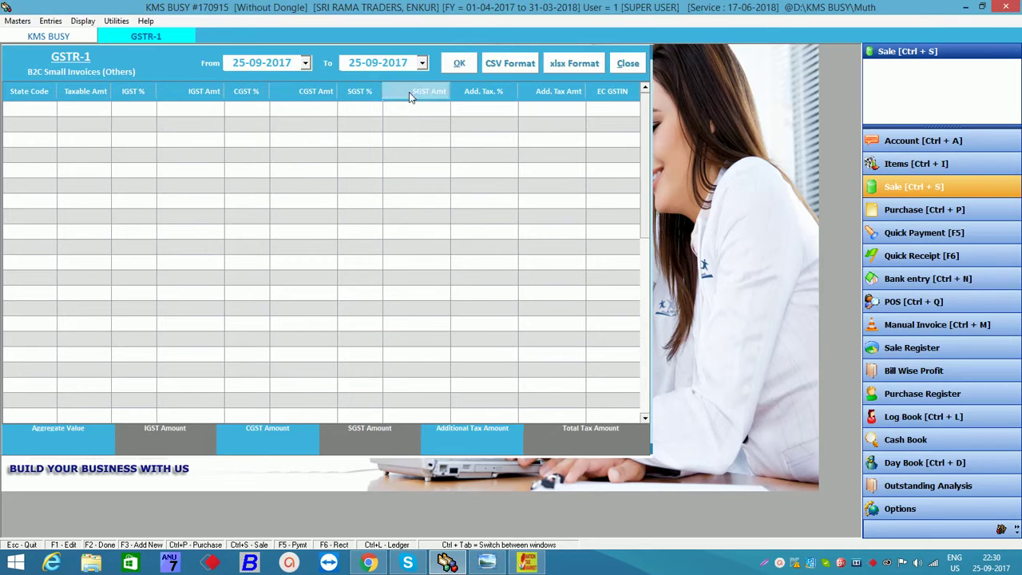
{"action": "left_click", "coordinate": [422, 63]}
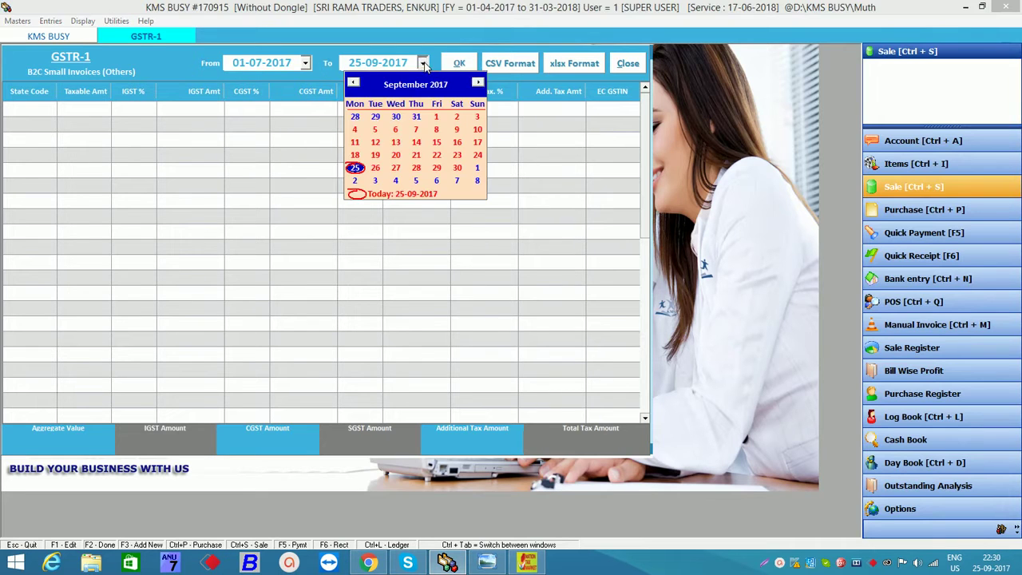
{"action": "left_click", "coordinate": [353, 82]}
{"action": "left_click", "coordinate": [353, 82]}
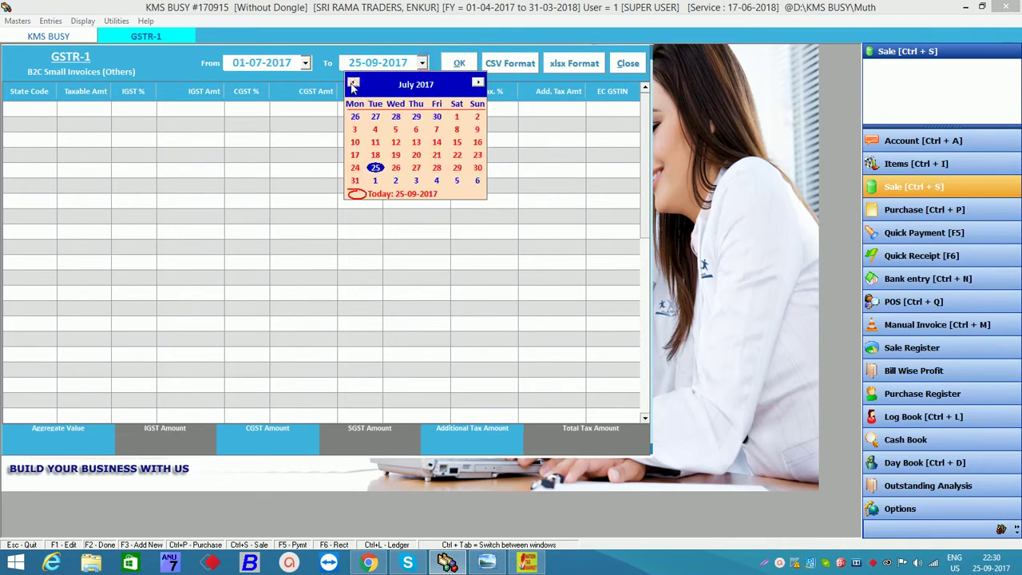
{"action": "left_click", "coordinate": [355, 182]}
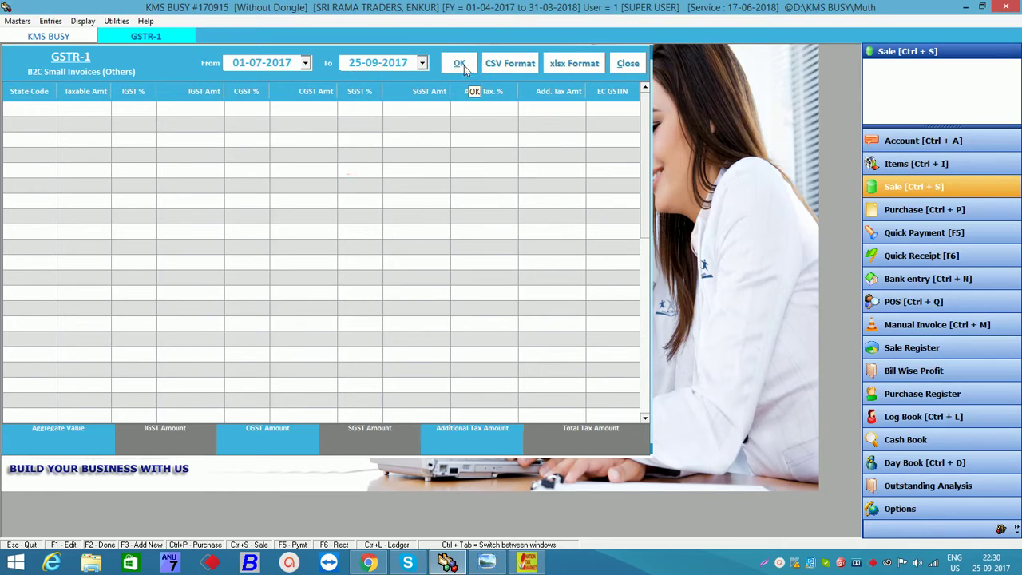
Step: Load the two Telangana B2C small rows and export them in CSV format to Excel
{"action": "left_click", "coordinate": [465, 69]}
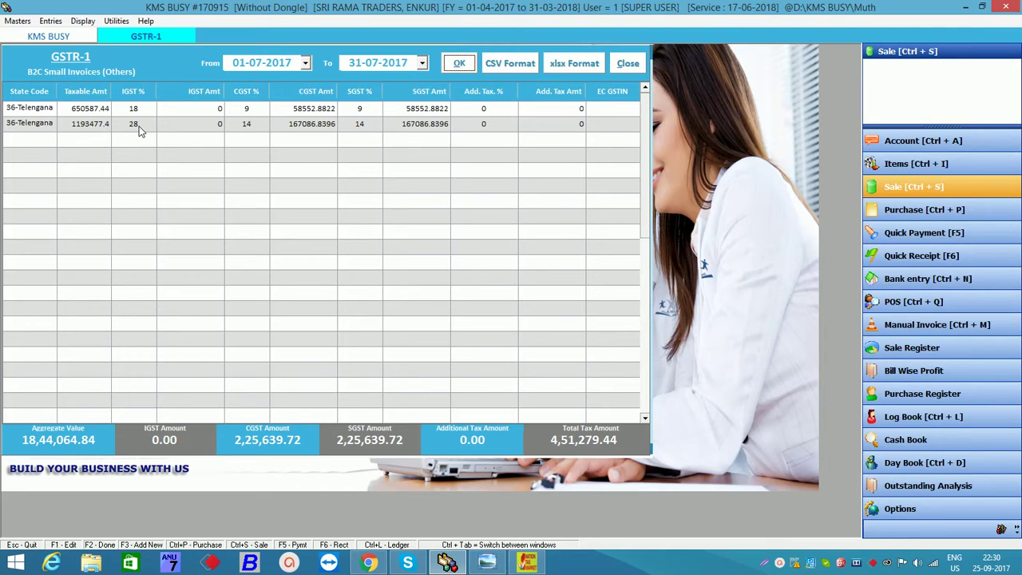
{"action": "left_click", "coordinate": [509, 63]}
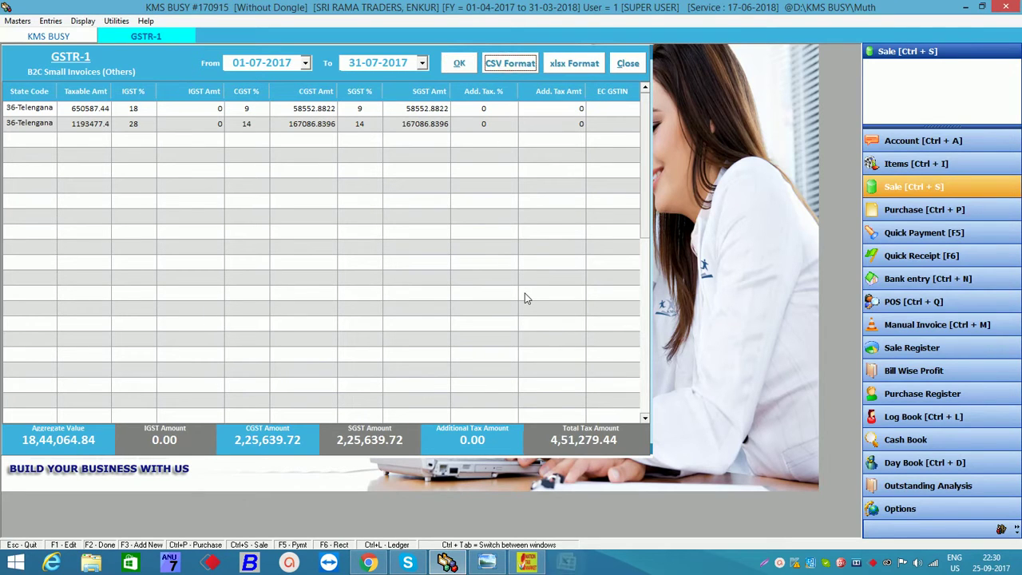
{"action": "left_click", "coordinate": [566, 563]}
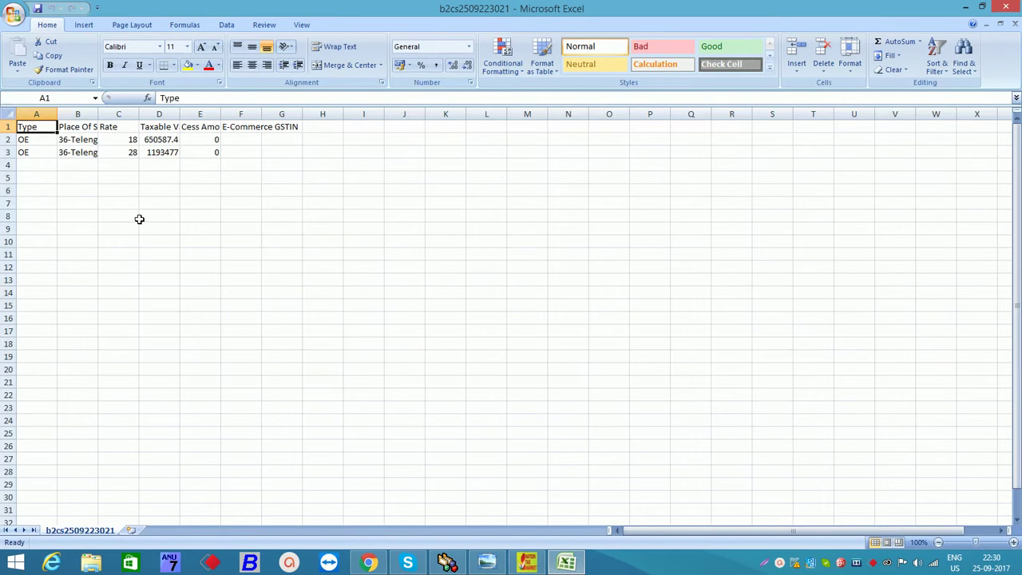
{"action": "left_click", "coordinate": [1006, 10]}
{"action": "left_click", "coordinate": [465, 314]}
{"action": "left_click", "coordinate": [182, 219]}
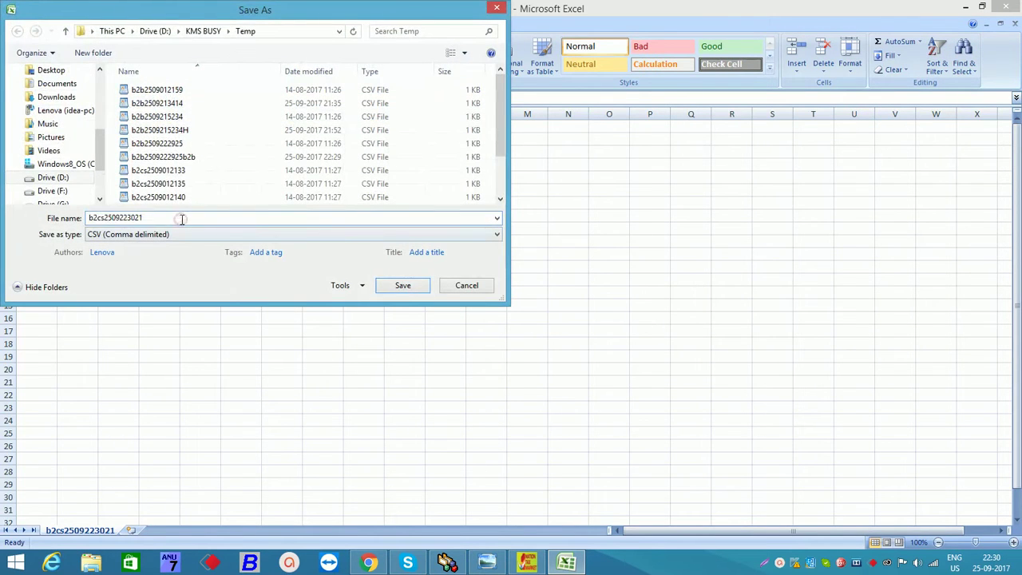
{"action": "type", "text": "b"}
{"action": "left_click", "coordinate": [420, 289]}
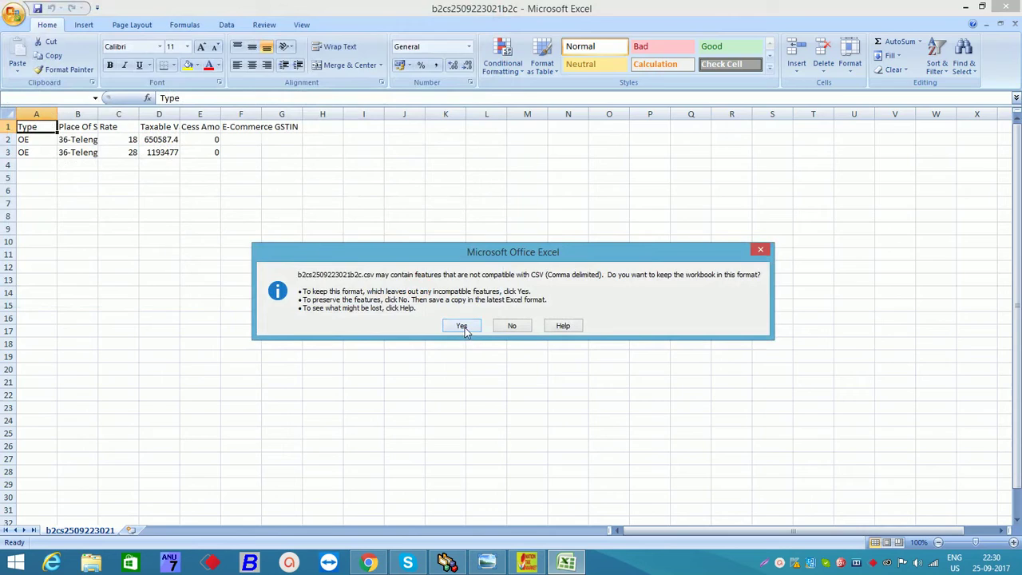
{"action": "left_click", "coordinate": [465, 327]}
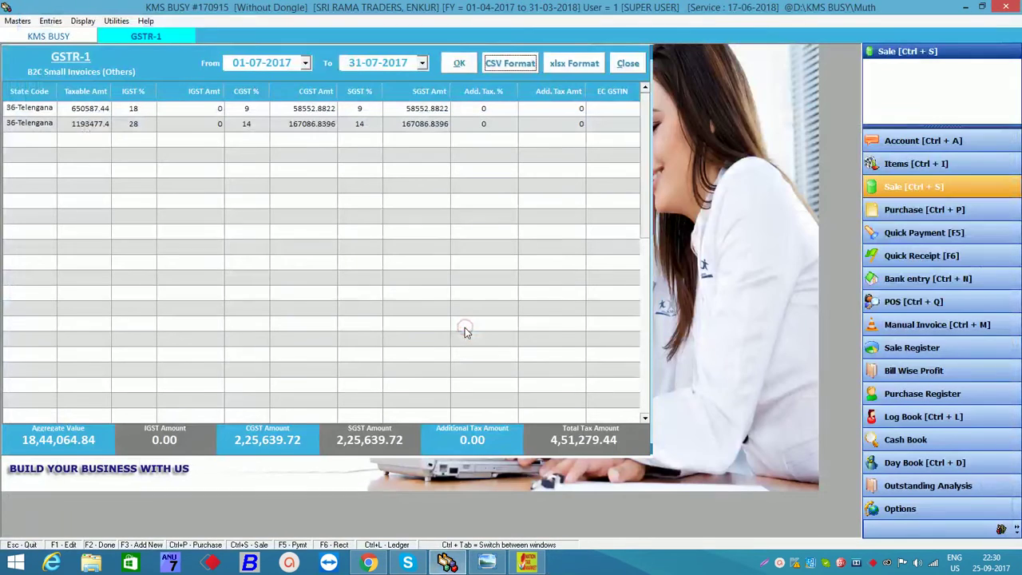
{"action": "left_click", "coordinate": [623, 64]}
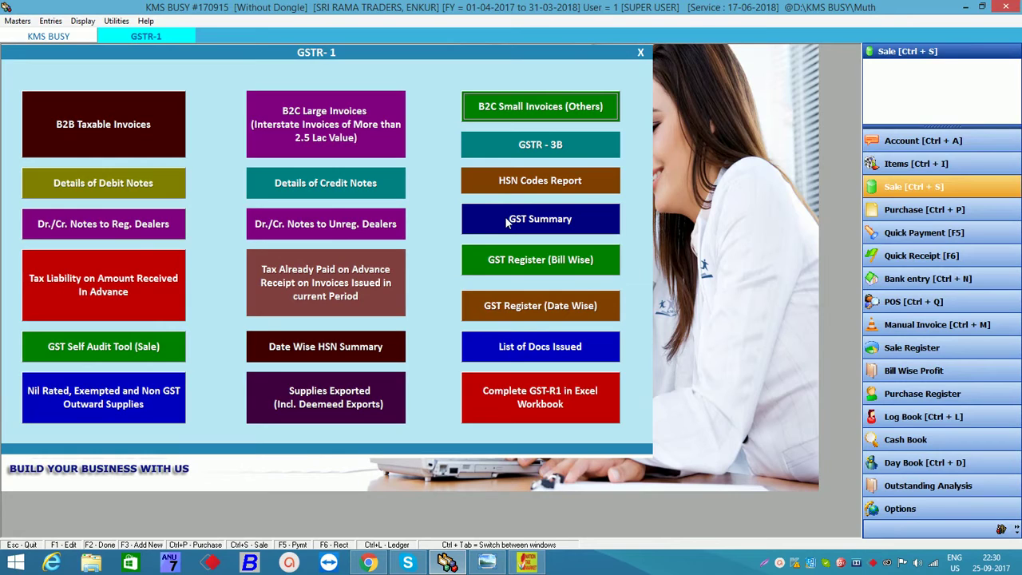
Step: Open the HSN Codes Report for 01-07-2017 to 31-07-2017 and export it in CSV format
{"action": "left_click", "coordinate": [511, 191]}
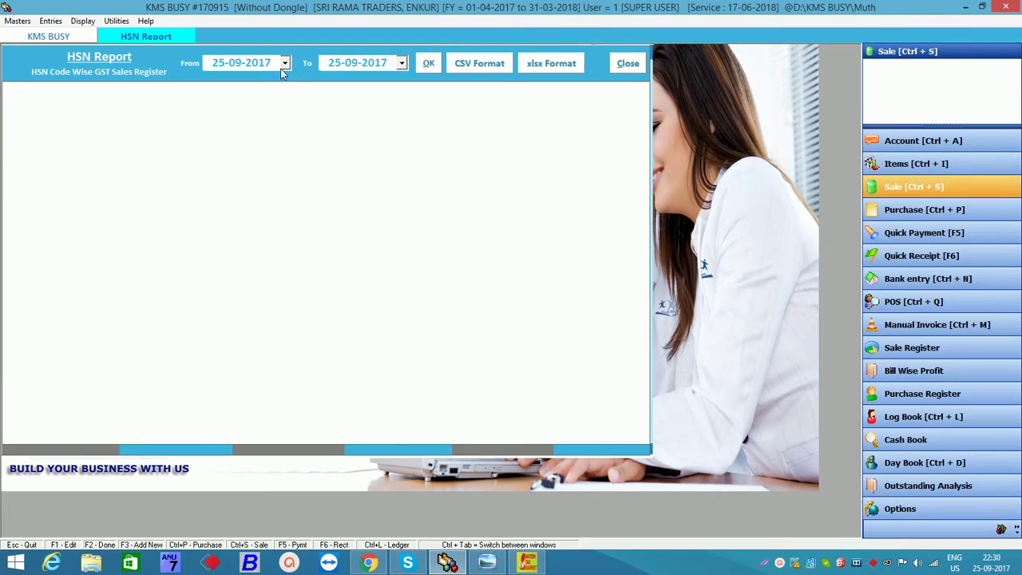
{"action": "left_click", "coordinate": [283, 64]}
{"action": "left_click", "coordinate": [215, 82]}
{"action": "left_click", "coordinate": [216, 83]}
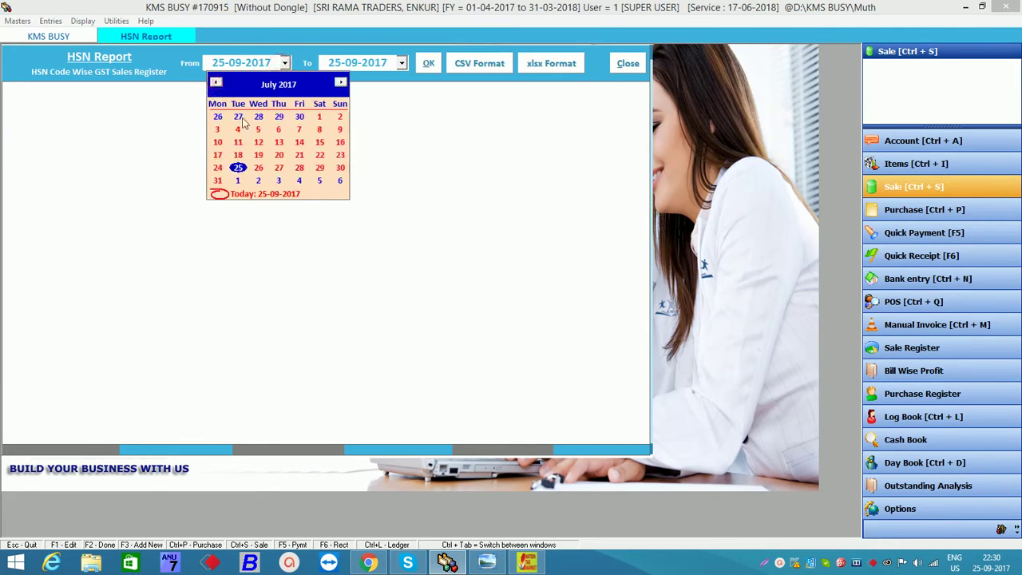
{"action": "left_click", "coordinate": [319, 117]}
{"action": "left_click", "coordinate": [402, 63]}
{"action": "left_click", "coordinate": [332, 82]}
{"action": "left_click", "coordinate": [332, 82]}
{"action": "left_click", "coordinate": [335, 182]}
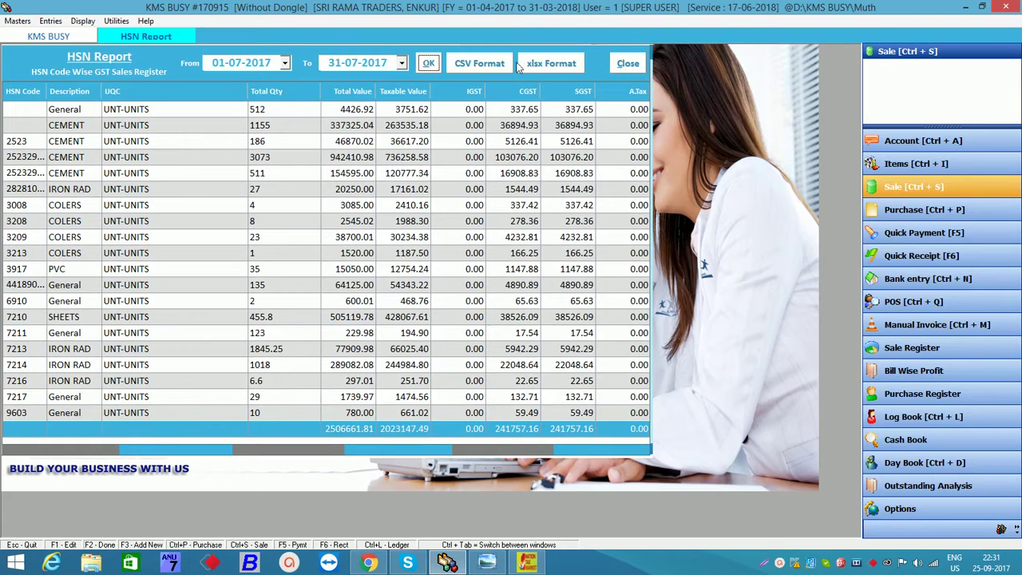
{"action": "left_click", "coordinate": [482, 63]}
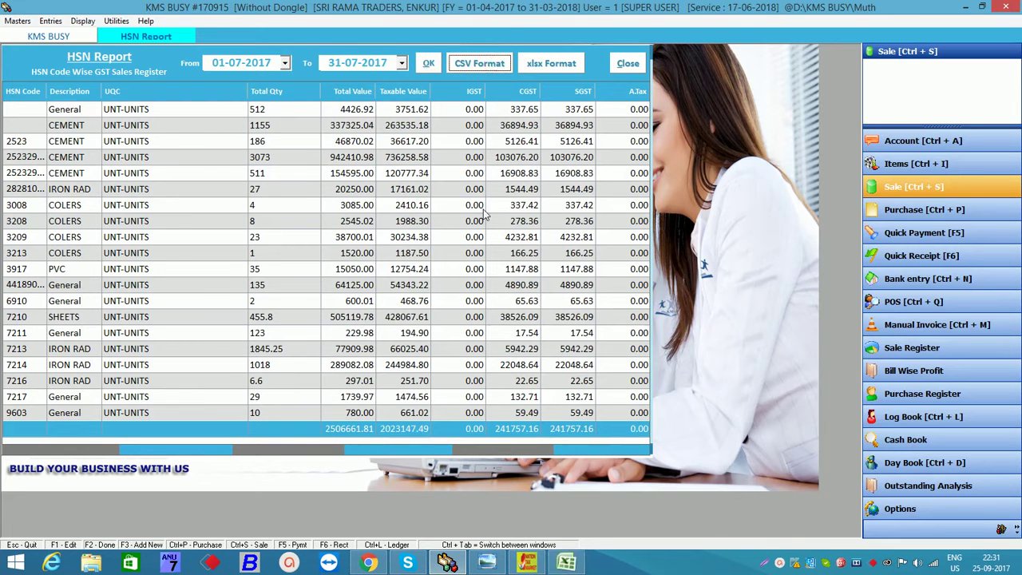
{"action": "left_click", "coordinate": [566, 563]}
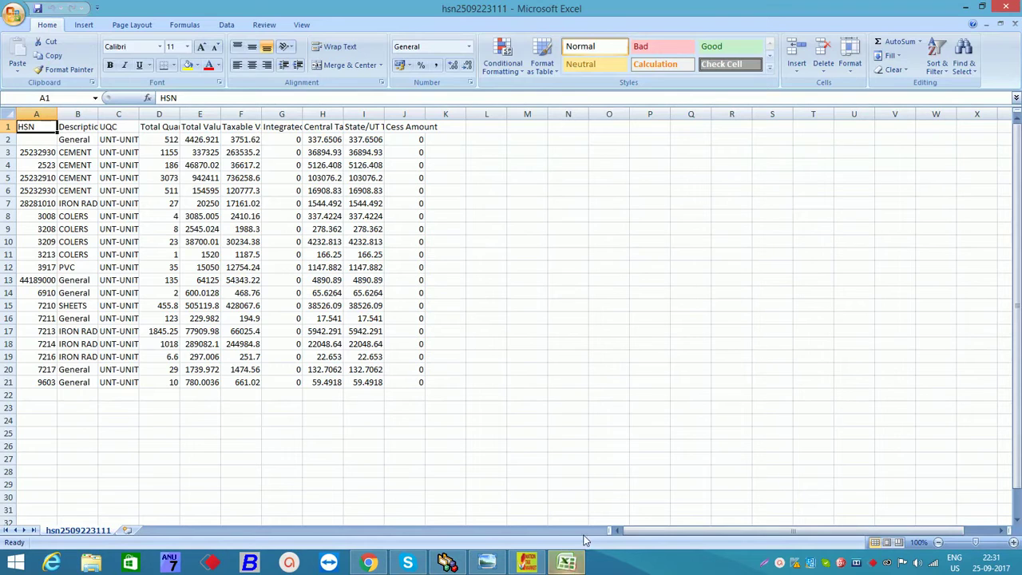
{"action": "left_click", "coordinate": [1006, 7]}
{"action": "left_click", "coordinate": [467, 314]}
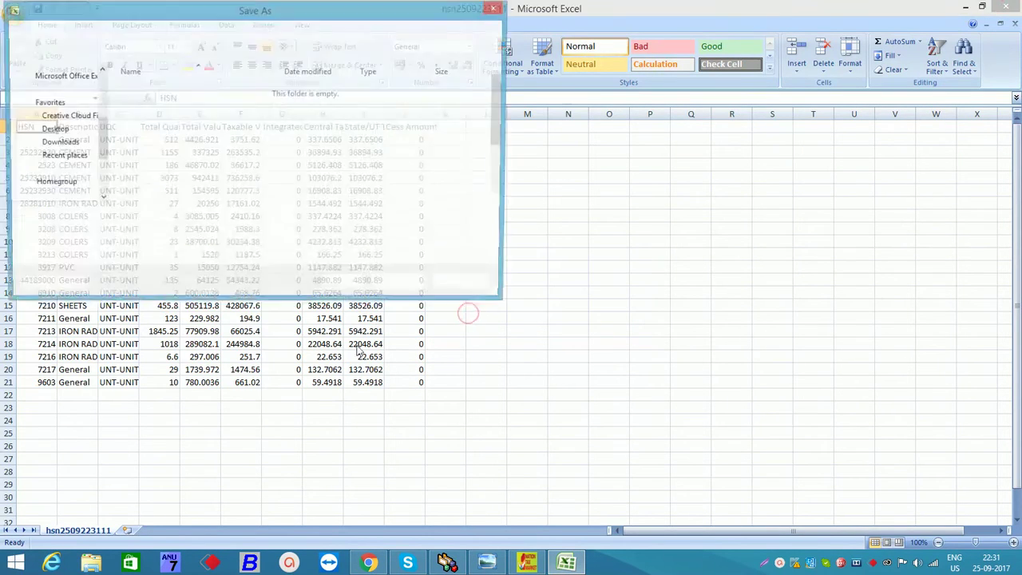
{"action": "key", "text": "End"}
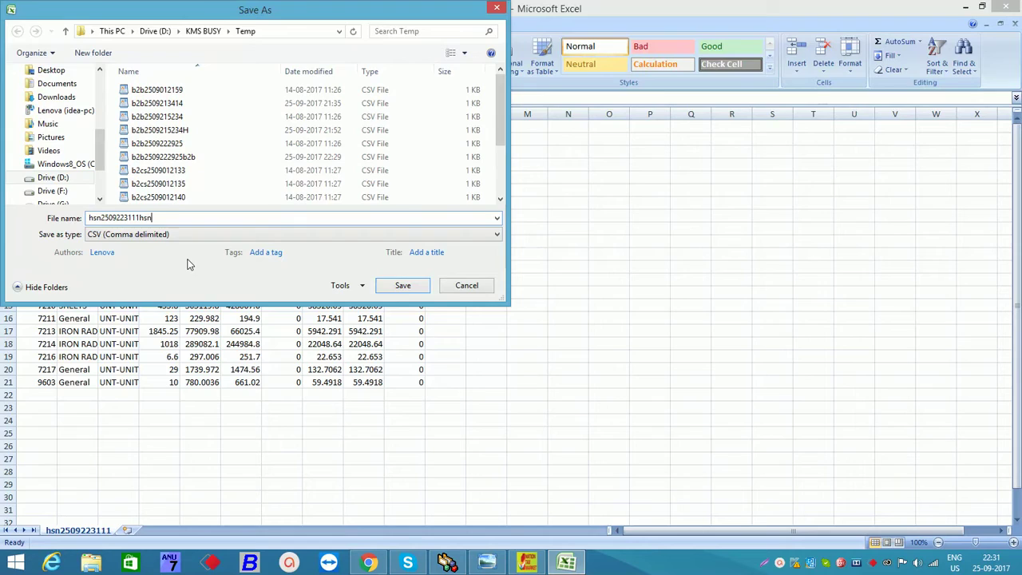
{"action": "left_click", "coordinate": [399, 287]}
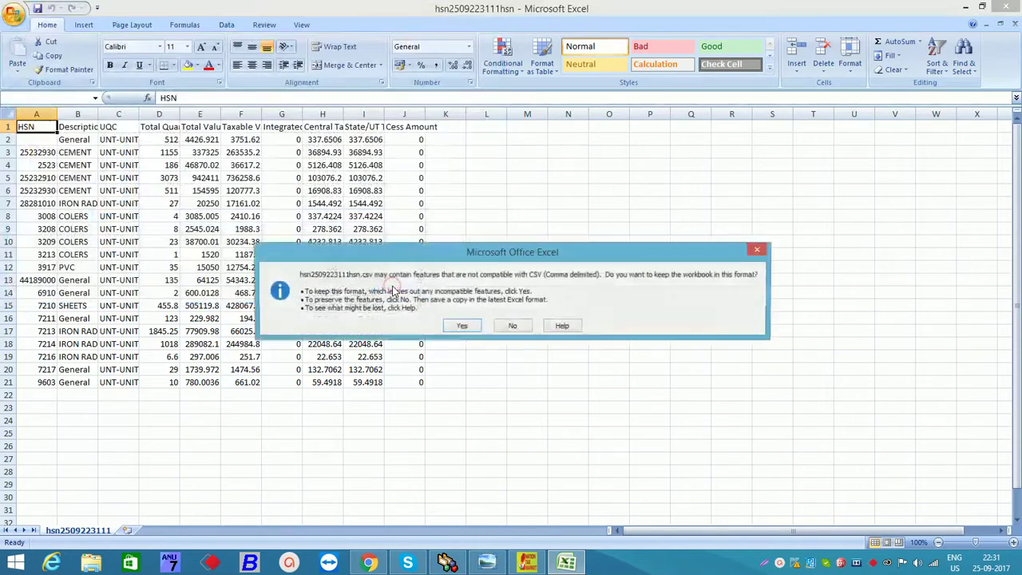
{"action": "left_click", "coordinate": [458, 326]}
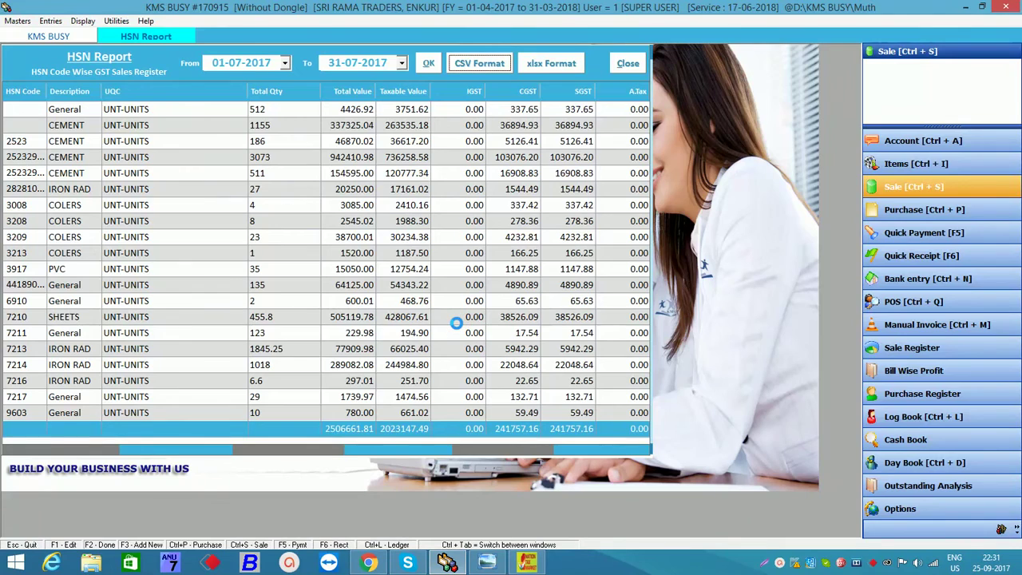
{"action": "left_click", "coordinate": [627, 64]}
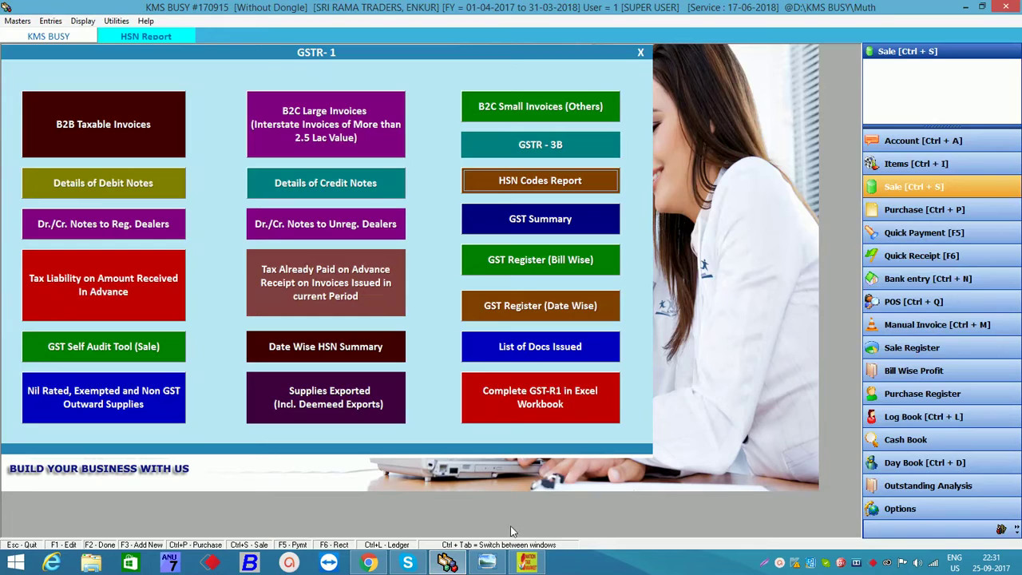
Step: Switch from KMS BUSY to the GST Offline Tool
{"action": "mouse_move", "coordinate": [447, 563]}
{"action": "left_click", "coordinate": [527, 562]}
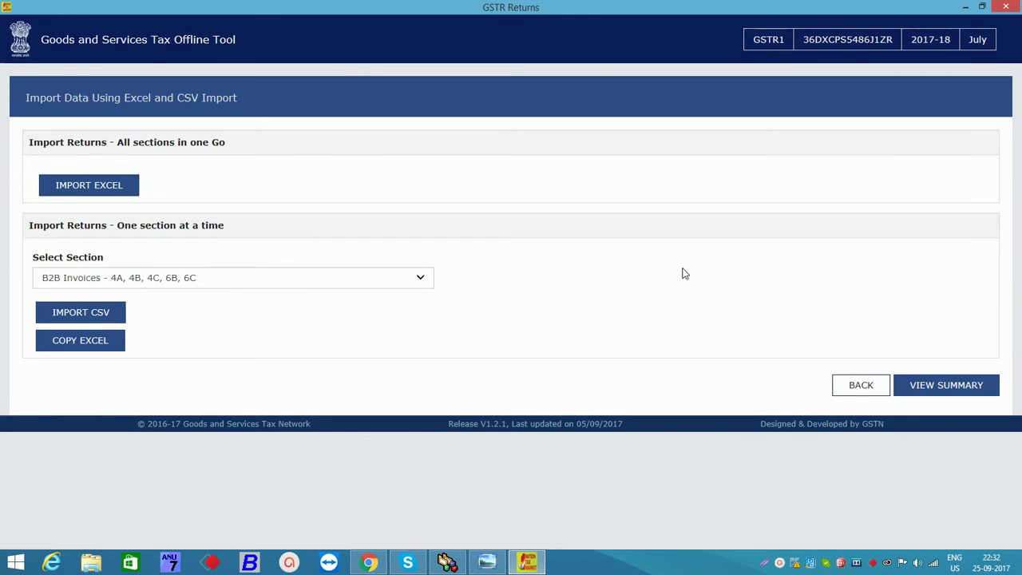
{"action": "left_click", "coordinate": [185, 283]}
{"action": "left_click", "coordinate": [184, 277]}
{"action": "left_click", "coordinate": [90, 320]}
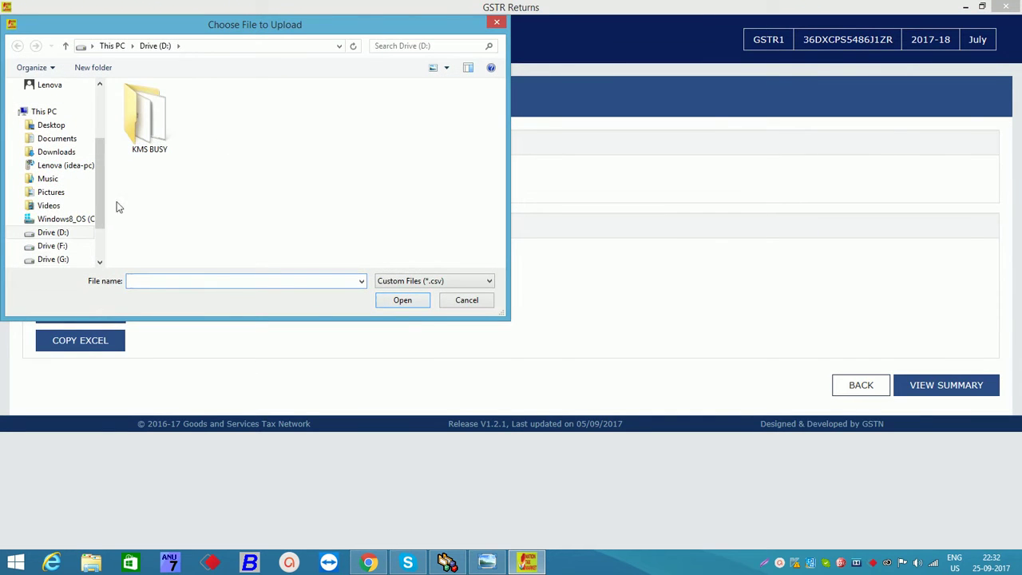
{"action": "left_click", "coordinate": [64, 233]}
{"action": "double_click", "coordinate": [157, 148]}
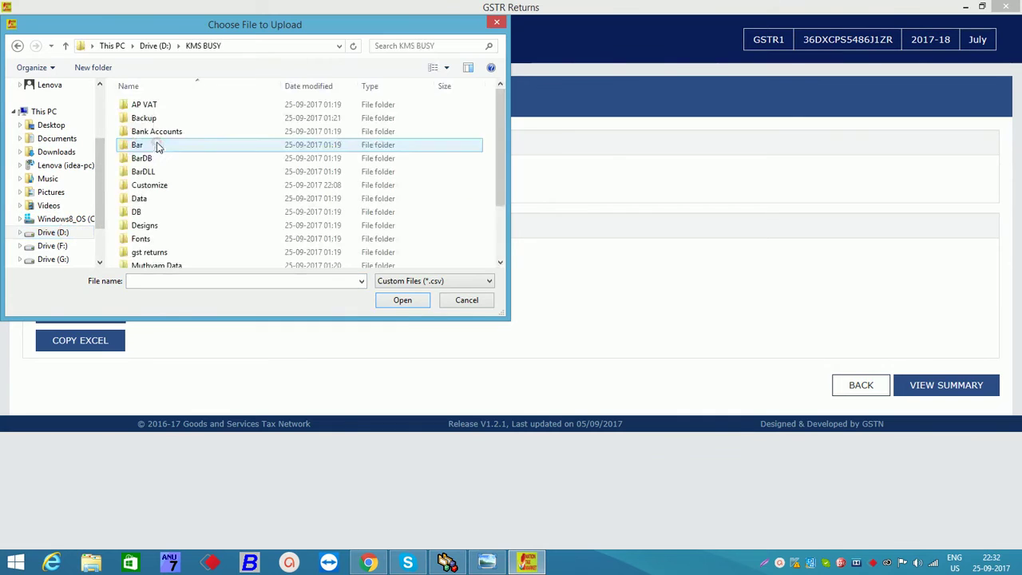
{"action": "left_click_drag", "start_coordinate": [500, 176], "coordinate": [504, 239]}
{"action": "double_click", "coordinate": [149, 265]}
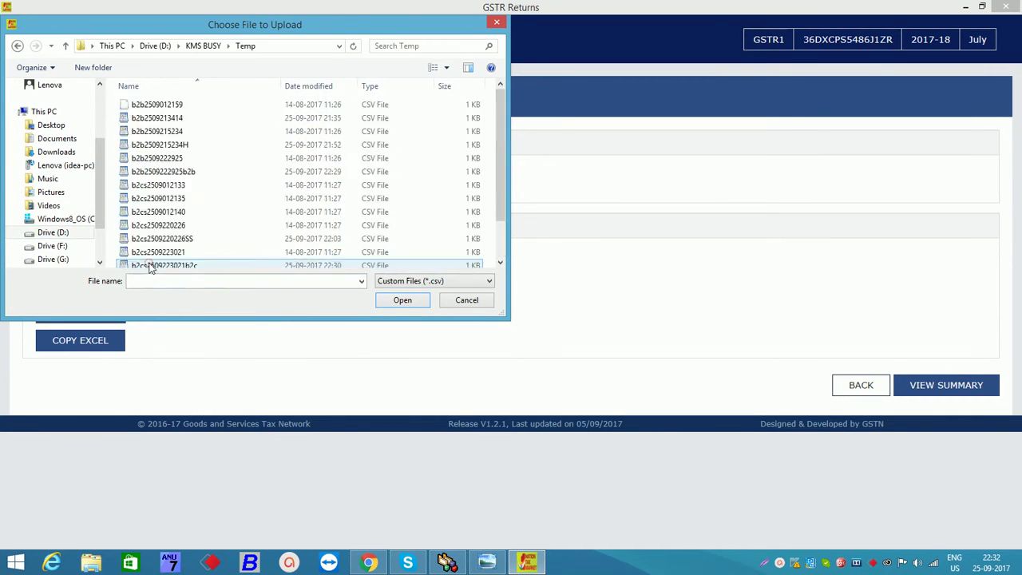
{"action": "left_click", "coordinate": [218, 177]}
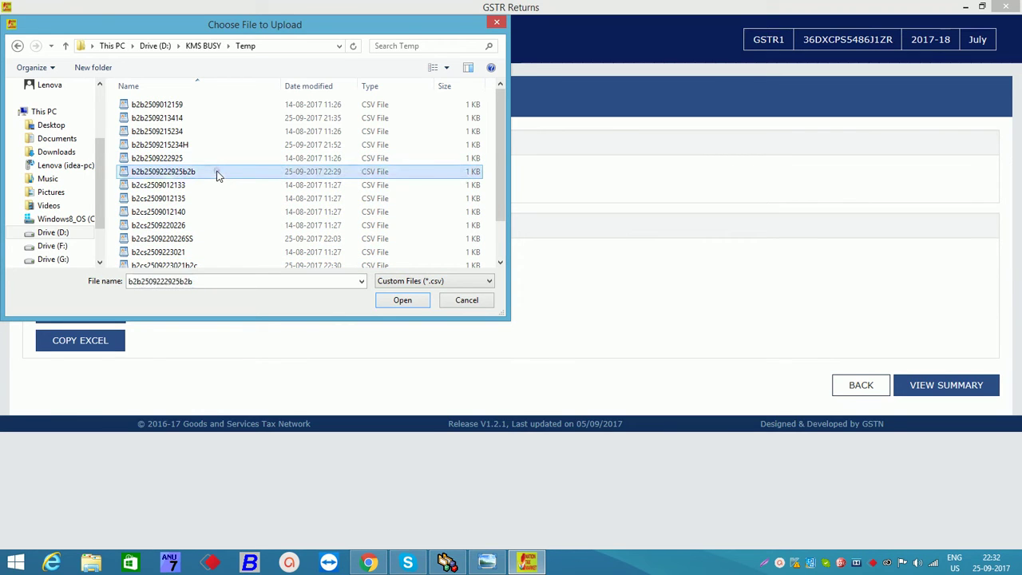
{"action": "left_click", "coordinate": [390, 300]}
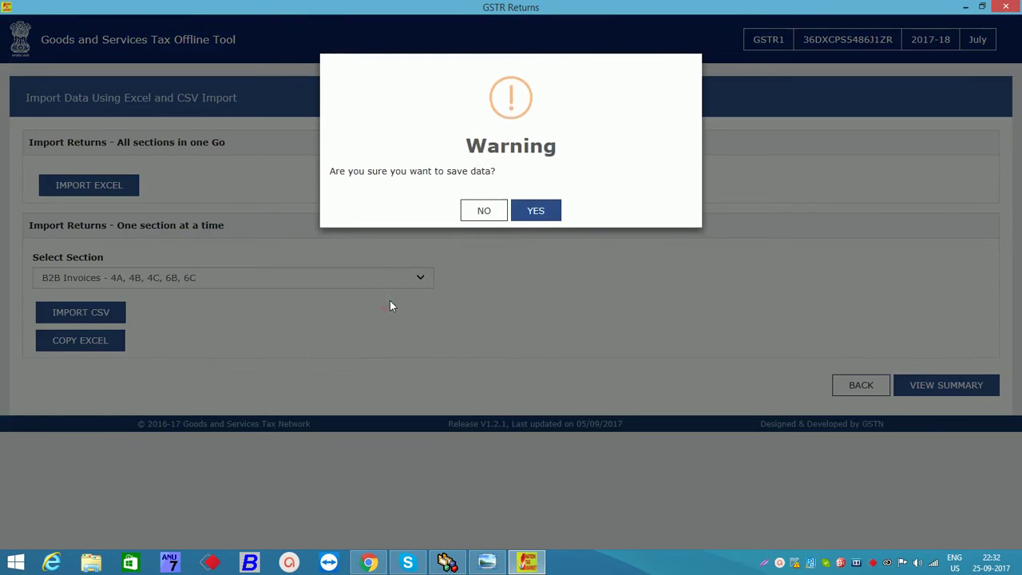
{"action": "left_click", "coordinate": [523, 212]}
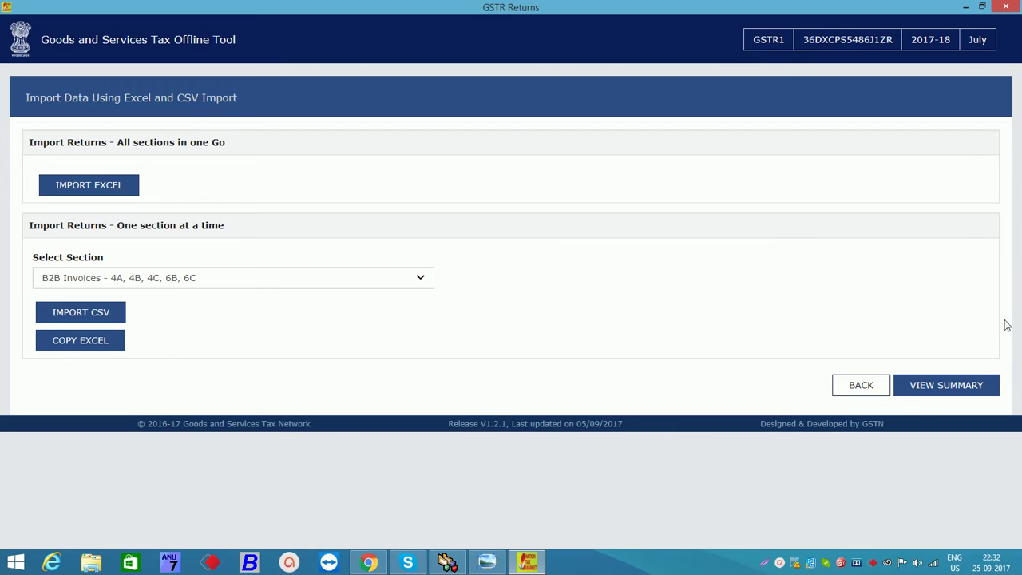
Step: Check the summary showing one invoice with 16,117.44 central and state tax, then return to the import page
{"action": "left_click", "coordinate": [950, 387]}
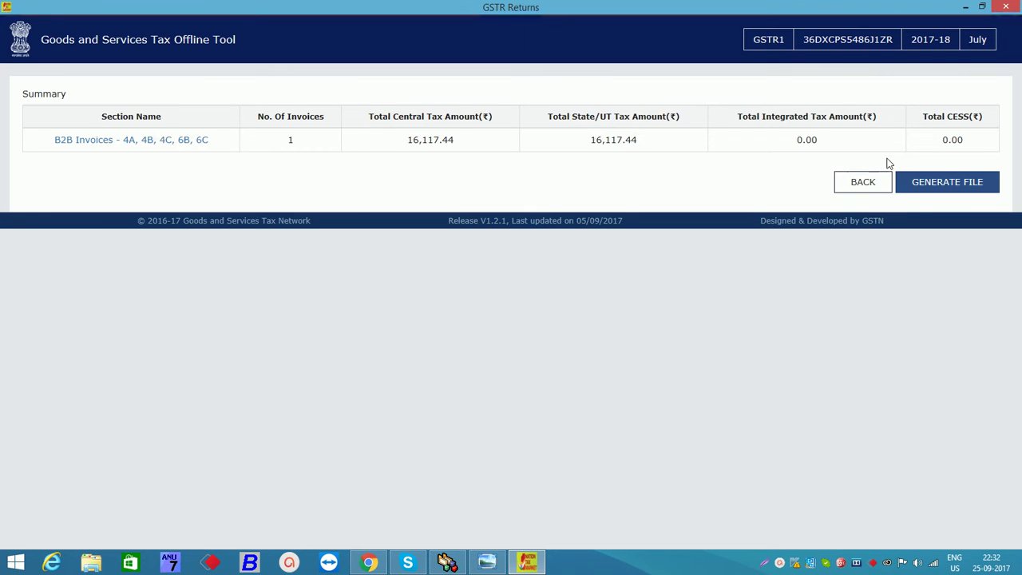
{"action": "left_click", "coordinate": [862, 182]}
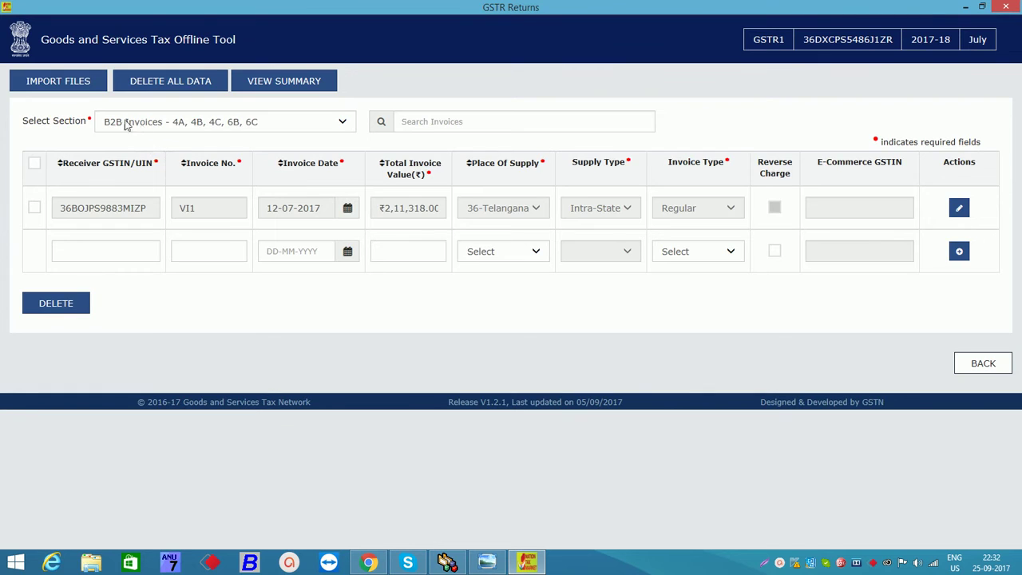
{"action": "left_click", "coordinate": [56, 82]}
{"action": "left_click", "coordinate": [122, 277]}
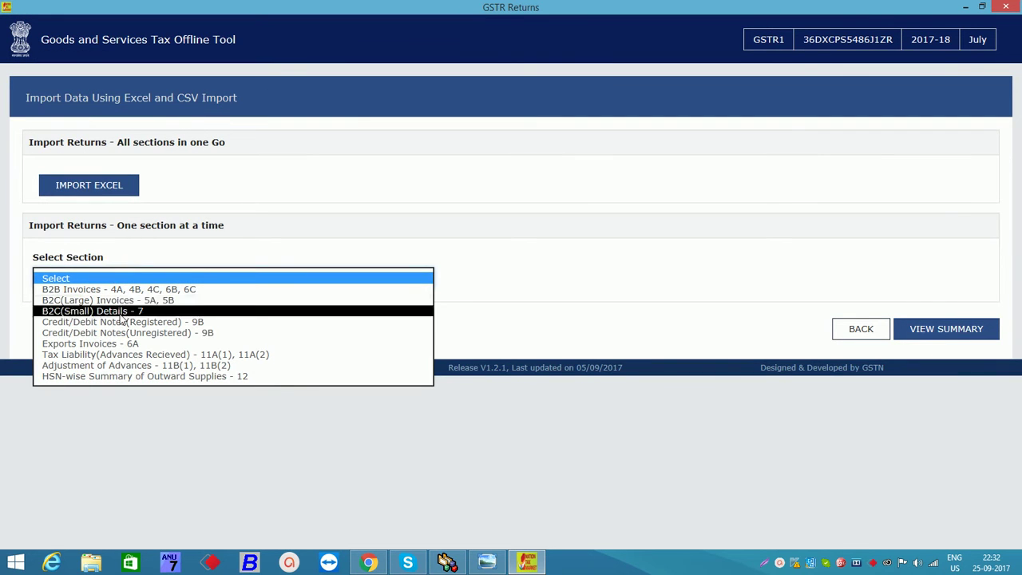
{"action": "left_click", "coordinate": [120, 311]}
{"action": "left_click", "coordinate": [103, 313]}
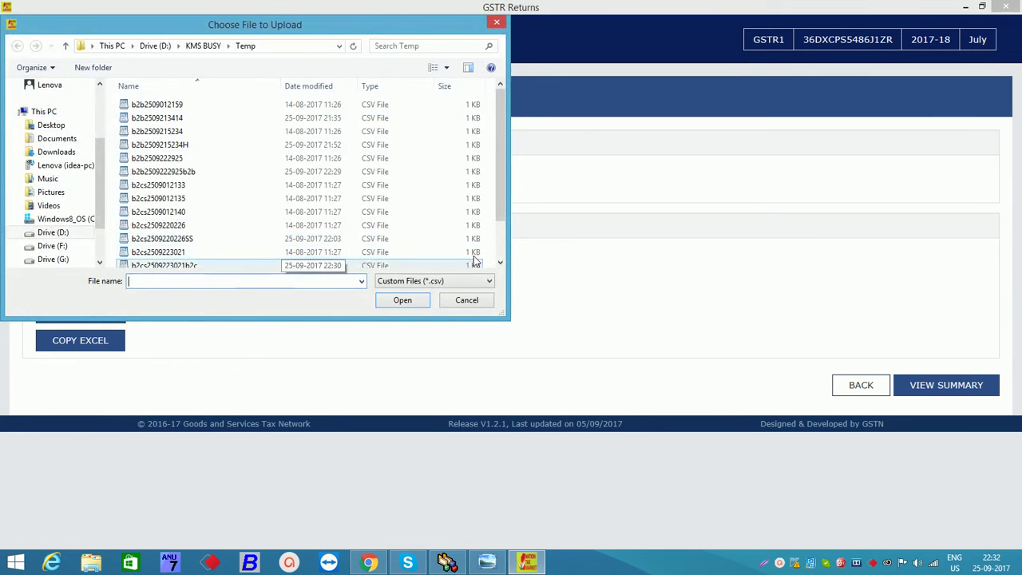
{"action": "left_click", "coordinate": [500, 262]}
{"action": "left_click", "coordinate": [274, 250]}
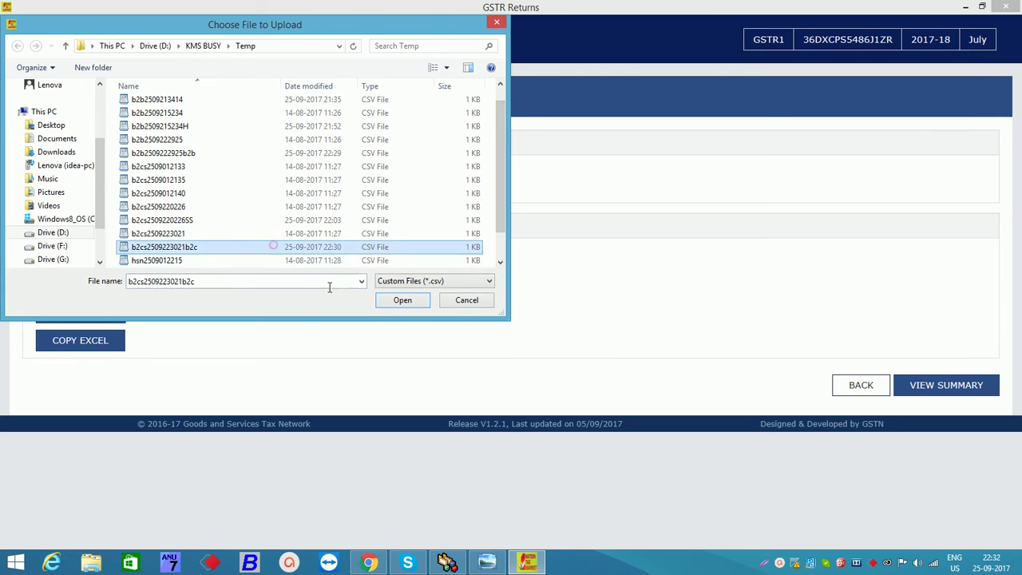
{"action": "left_click", "coordinate": [411, 300]}
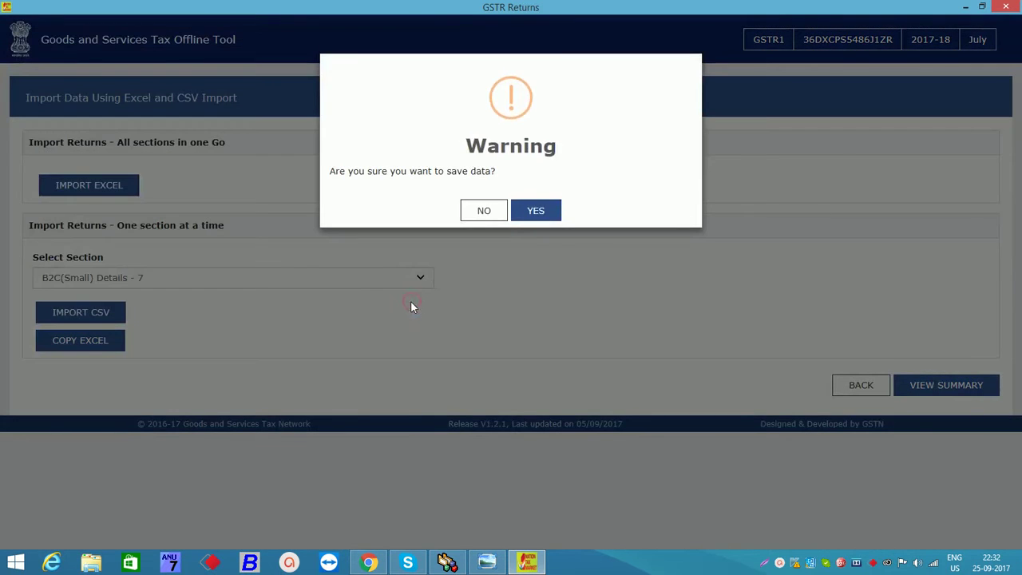
{"action": "left_click", "coordinate": [535, 210]}
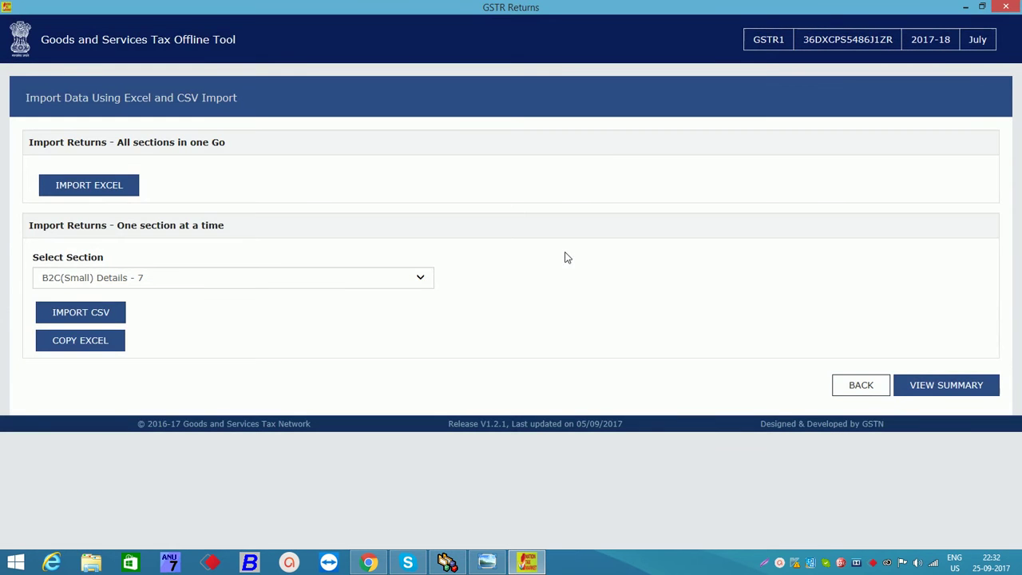
{"action": "left_click", "coordinate": [915, 387]}
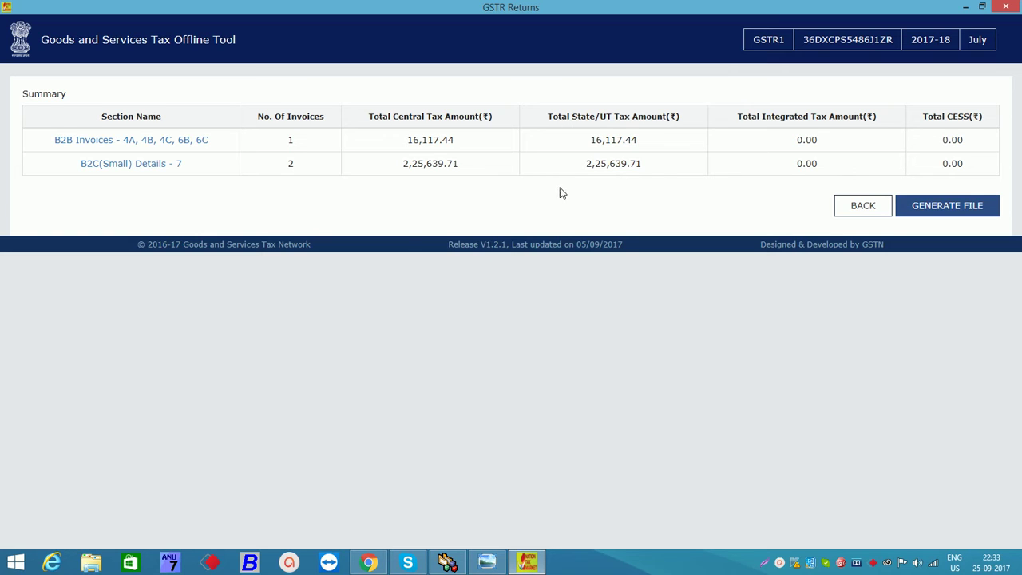
{"action": "left_click", "coordinate": [852, 211]}
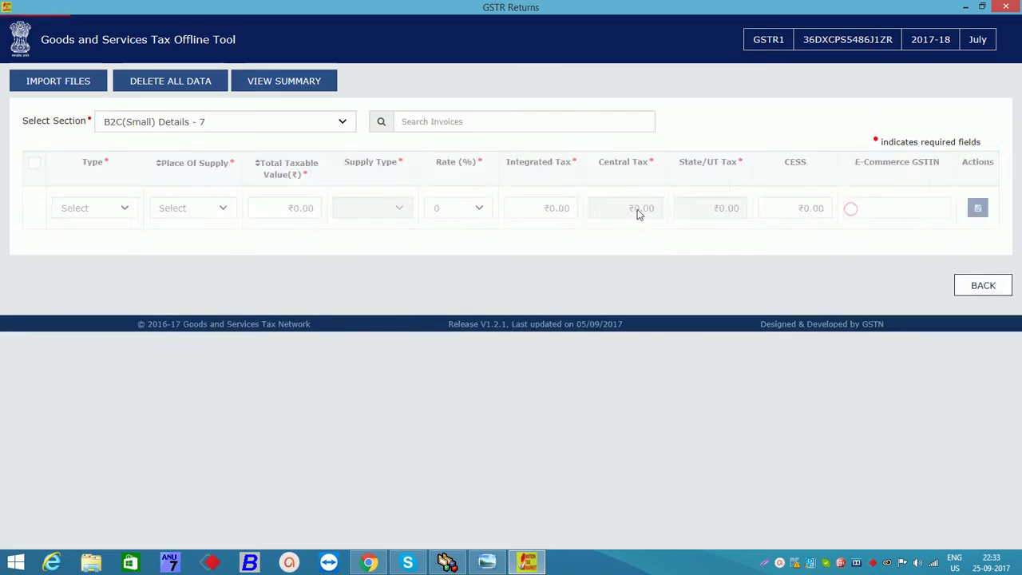
Step: Select HSN-wise Summary of Outward Supplies - 12 as the section to import
{"action": "left_click", "coordinate": [73, 88]}
{"action": "left_click", "coordinate": [124, 279]}
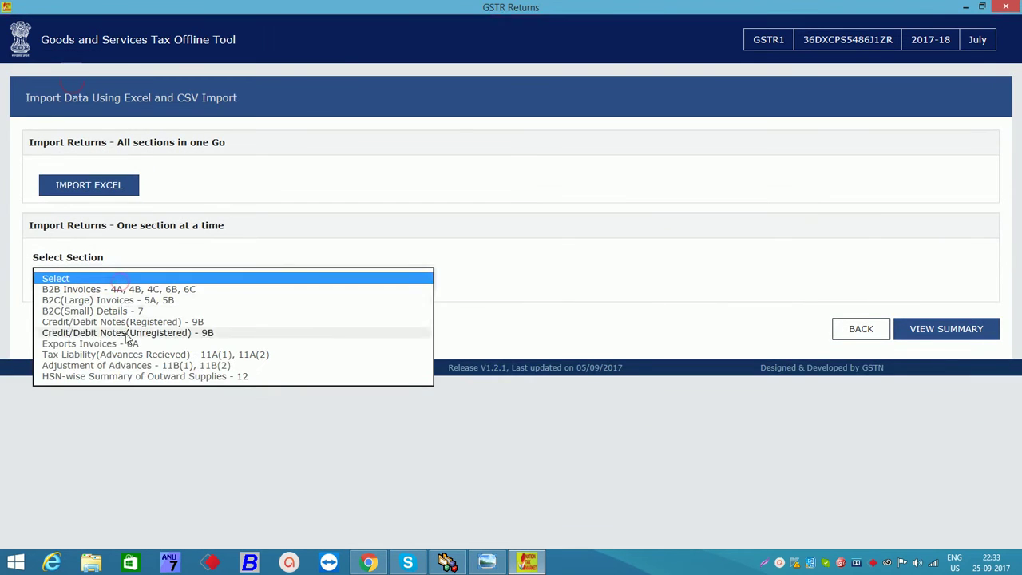
{"action": "left_click", "coordinate": [130, 377]}
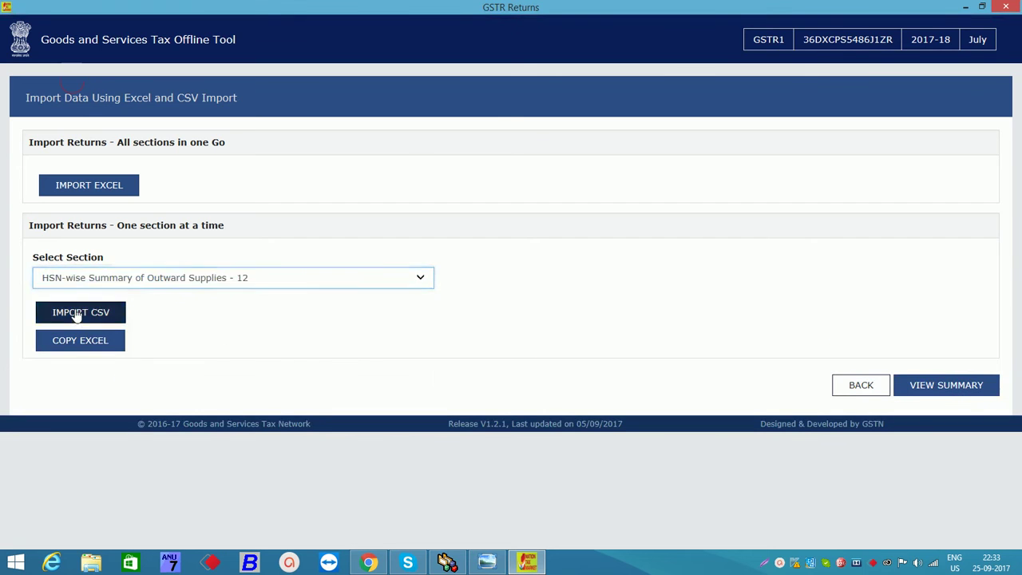
{"action": "left_click", "coordinate": [48, 312]}
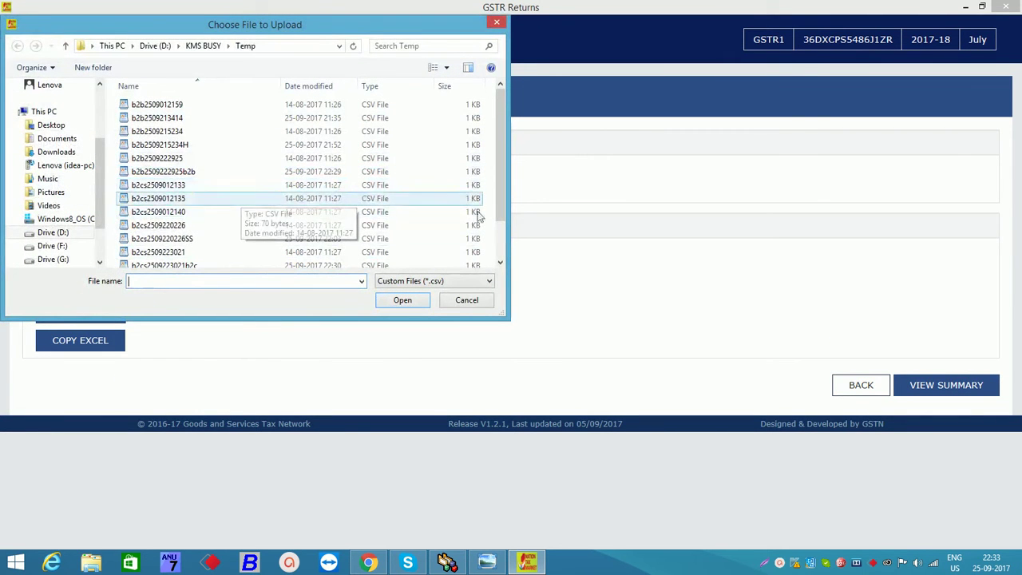
{"action": "left_click", "coordinate": [500, 264]}
{"action": "left_click", "coordinate": [501, 264]}
{"action": "left_click", "coordinate": [501, 264]}
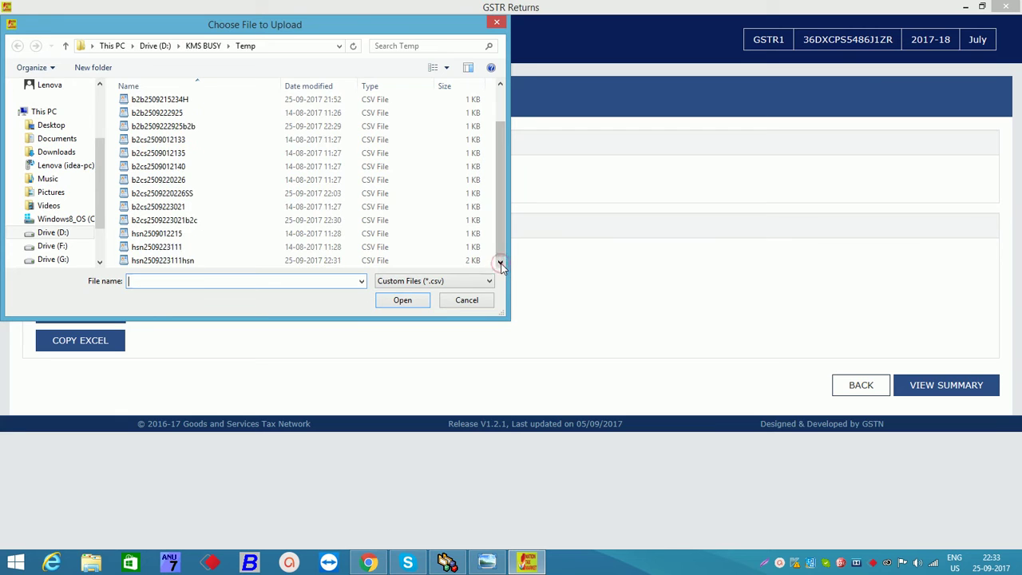
{"action": "left_click", "coordinate": [217, 261]}
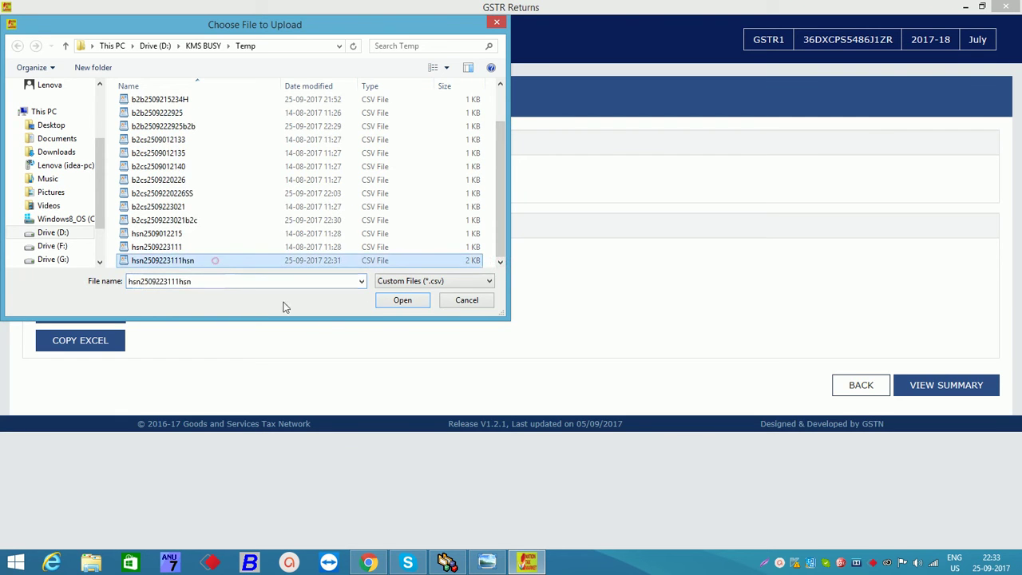
{"action": "left_click", "coordinate": [403, 300]}
{"action": "left_click", "coordinate": [535, 214]}
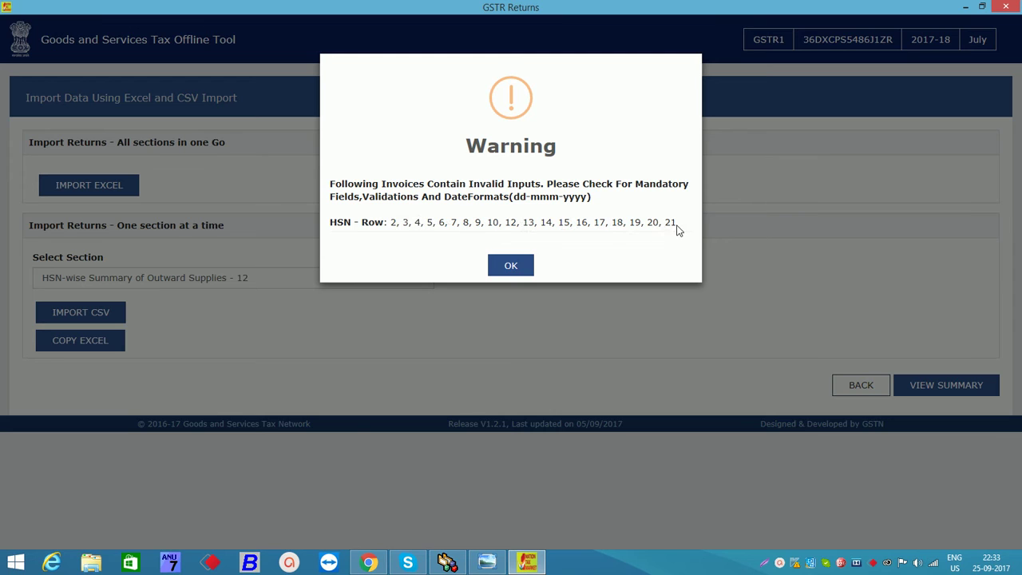
{"action": "left_click_drag", "start_coordinate": [677, 225], "coordinate": [388, 234]}
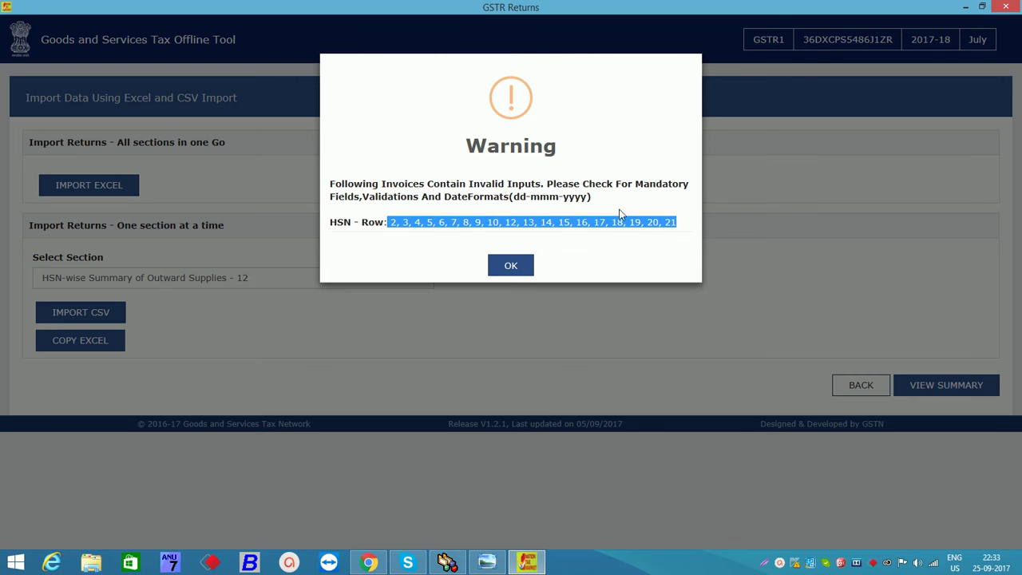
{"action": "left_click", "coordinate": [518, 266]}
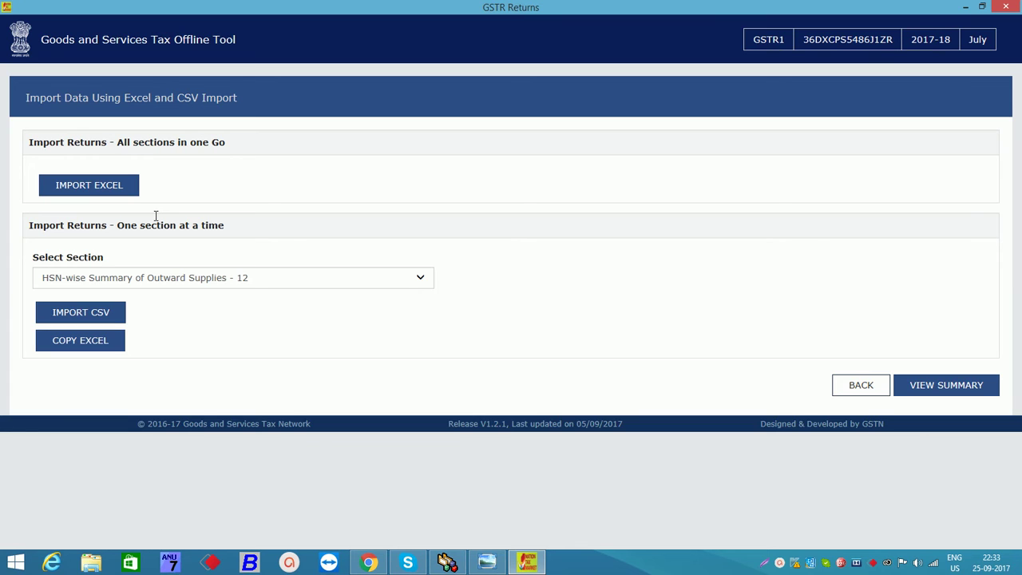
Step: View the return summary and check the HSN-wise entry carrying 166.25 central and state tax
{"action": "left_click", "coordinate": [173, 279]}
{"action": "left_click", "coordinate": [173, 279]}
{"action": "left_click", "coordinate": [174, 278]}
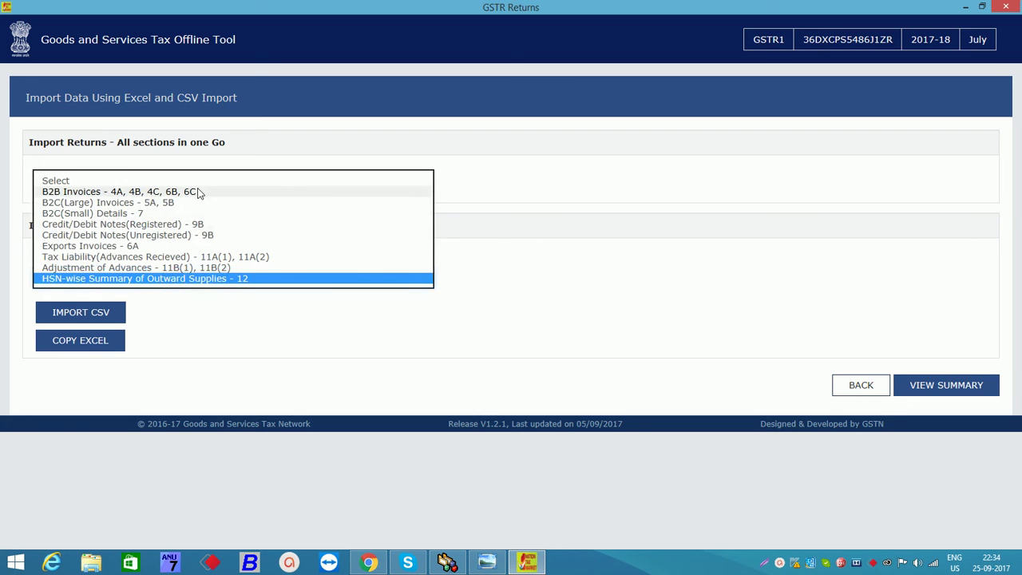
{"action": "left_click", "coordinate": [496, 182]}
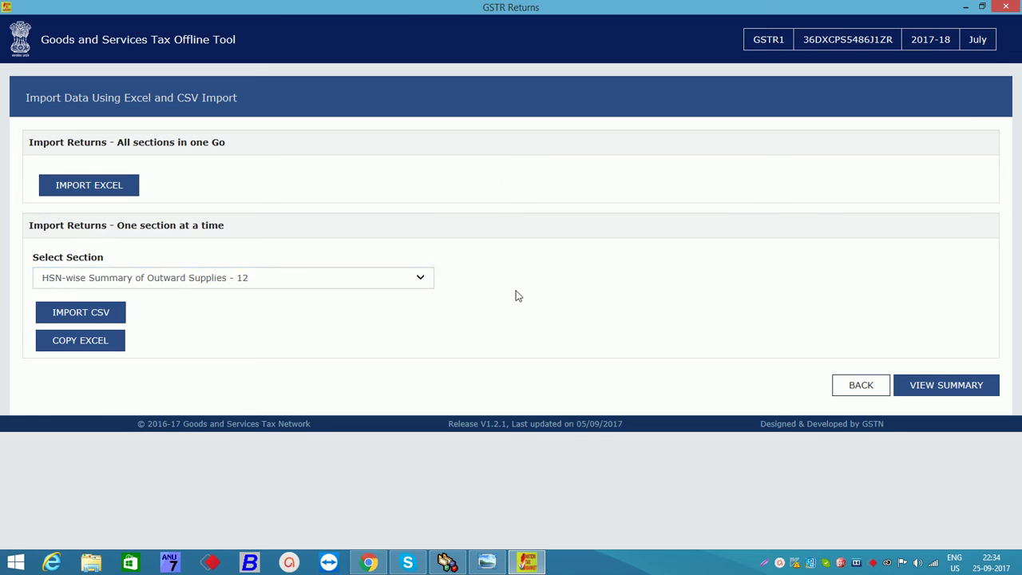
{"action": "left_click", "coordinate": [934, 389]}
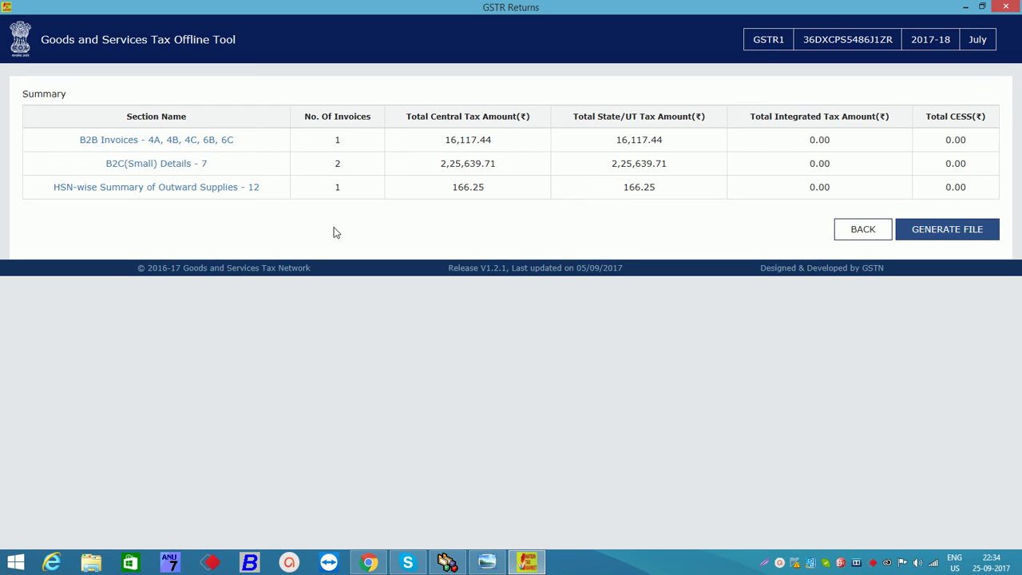
{"action": "left_click", "coordinate": [233, 191]}
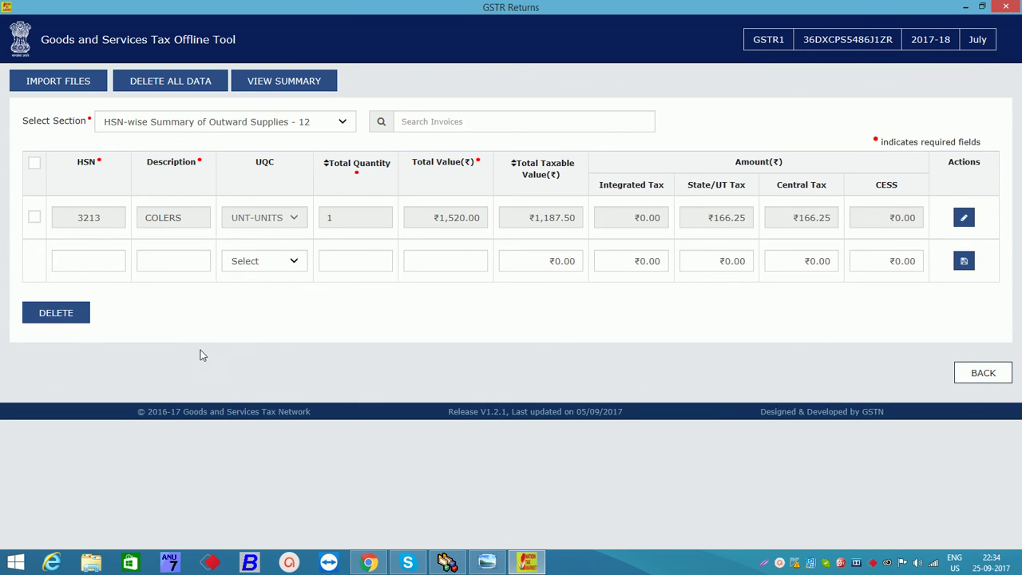
{"action": "left_click", "coordinate": [981, 373]}
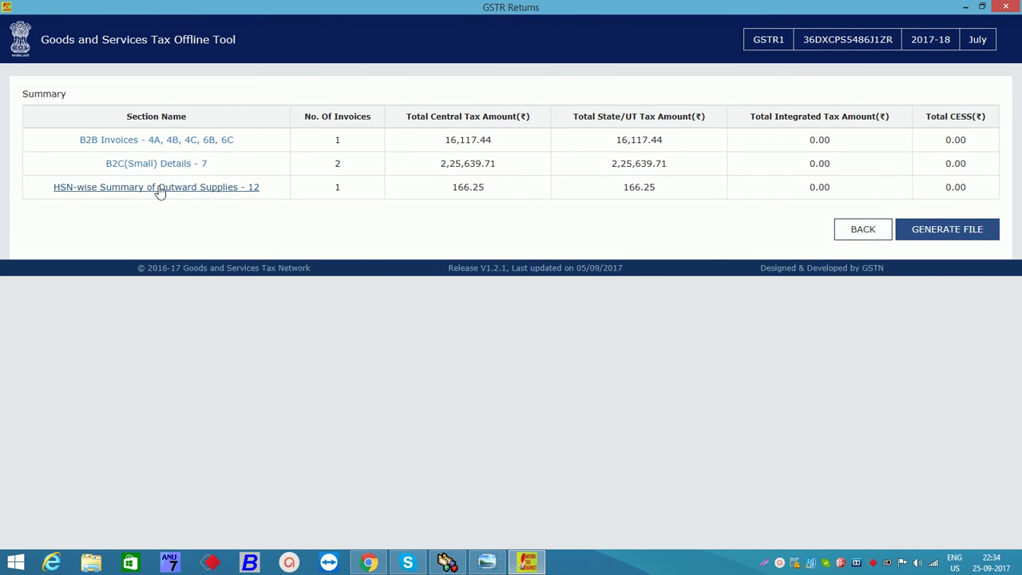
Step: Generate the July 2017-18 GSTR-1 JSON and save it to Drive D, replacing the old copy
{"action": "left_click", "coordinate": [973, 236]}
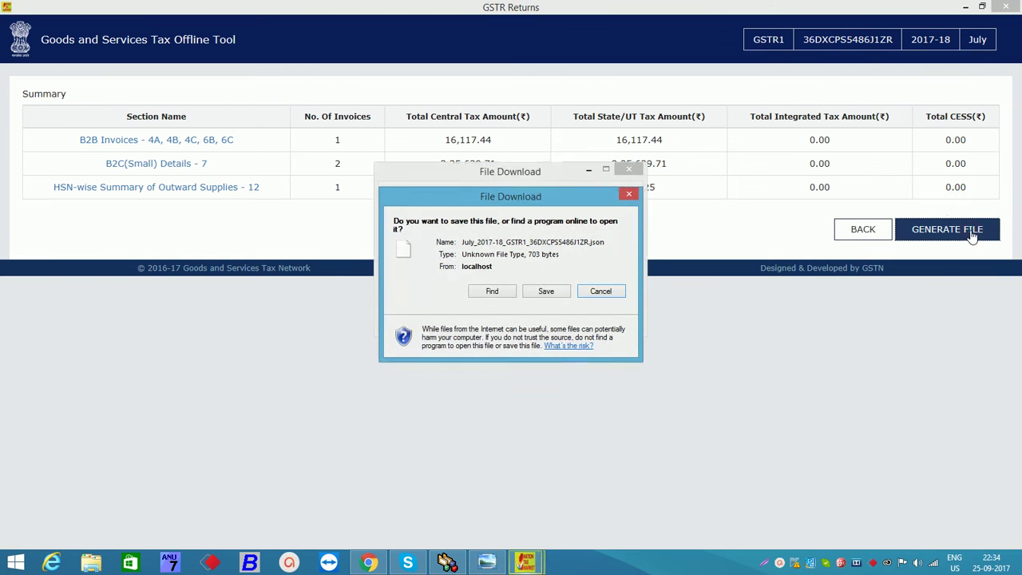
{"action": "left_click", "coordinate": [547, 292]}
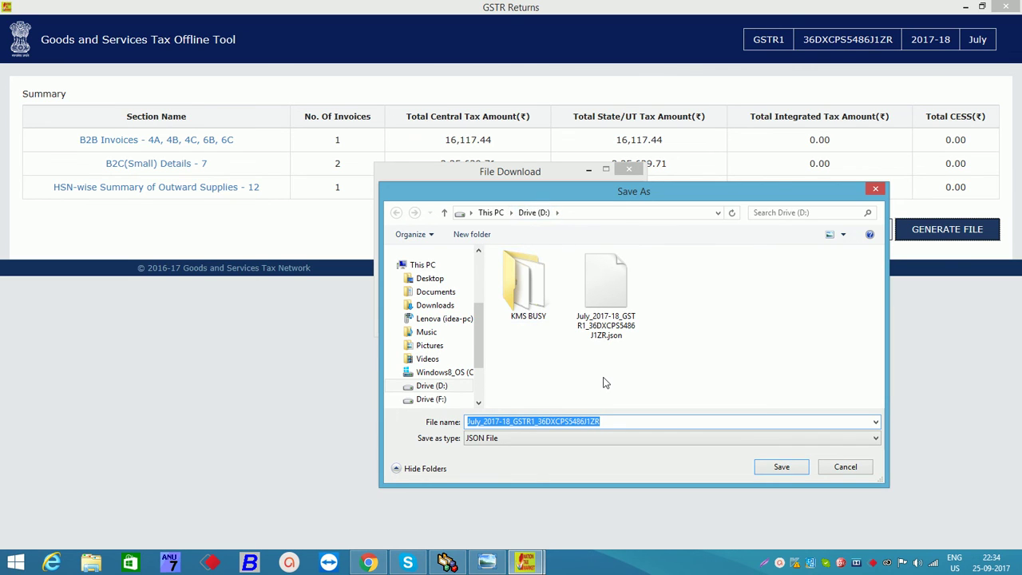
{"action": "left_click", "coordinate": [790, 468]}
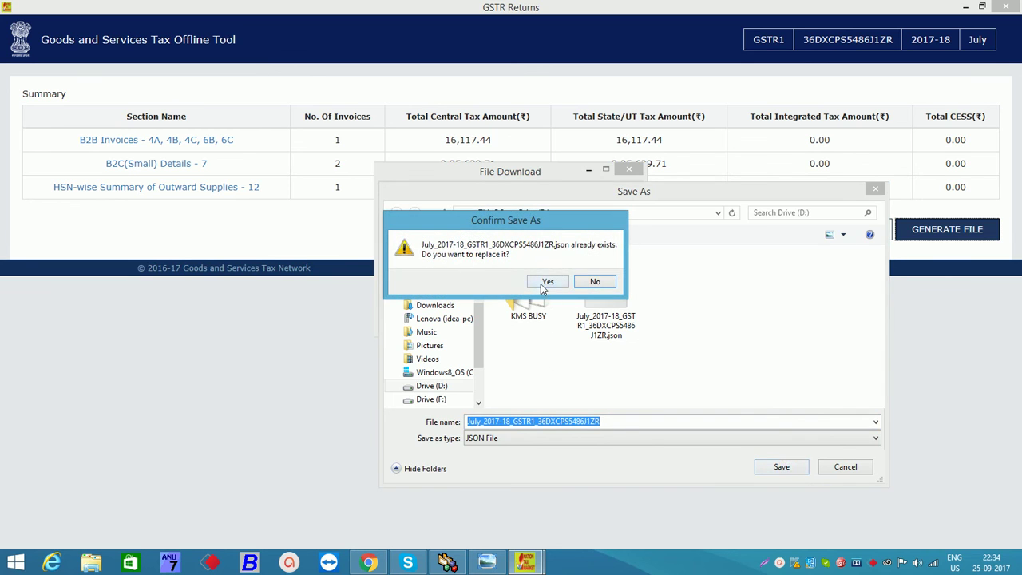
{"action": "left_click", "coordinate": [546, 282]}
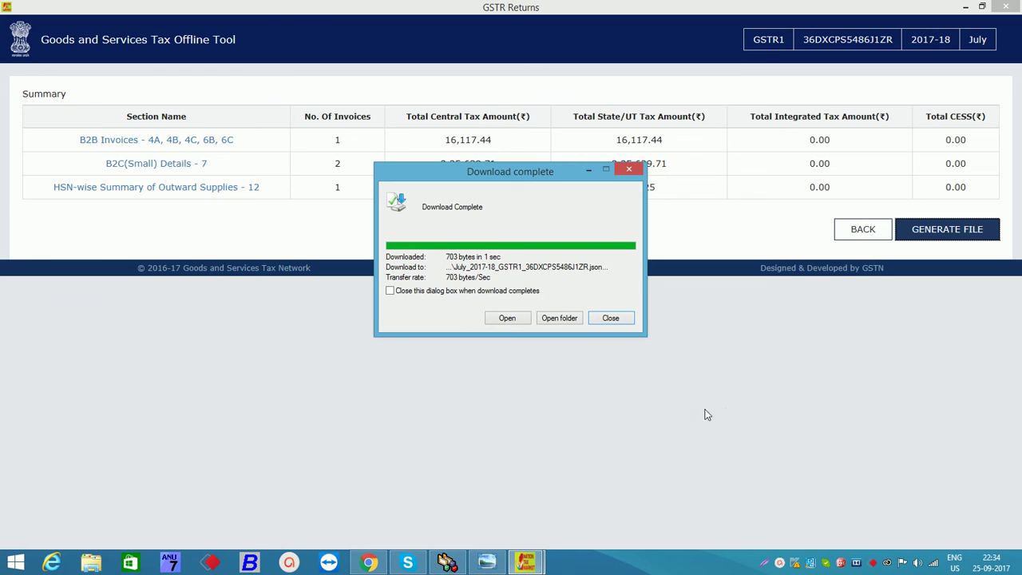
{"action": "left_click", "coordinate": [367, 563]}
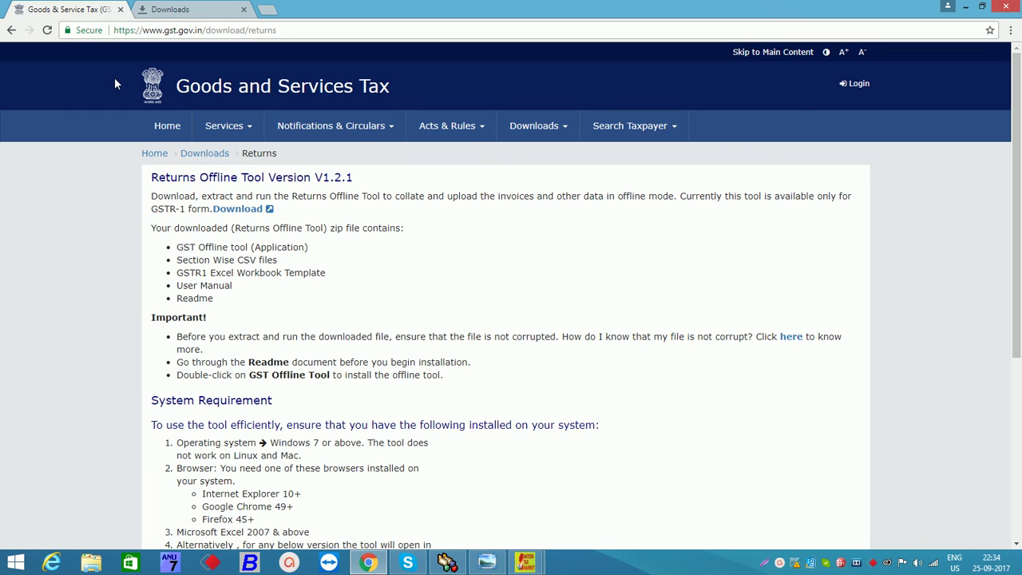
Step: Log in and search the returns dashboard for the July filing period
{"action": "left_click", "coordinate": [854, 83]}
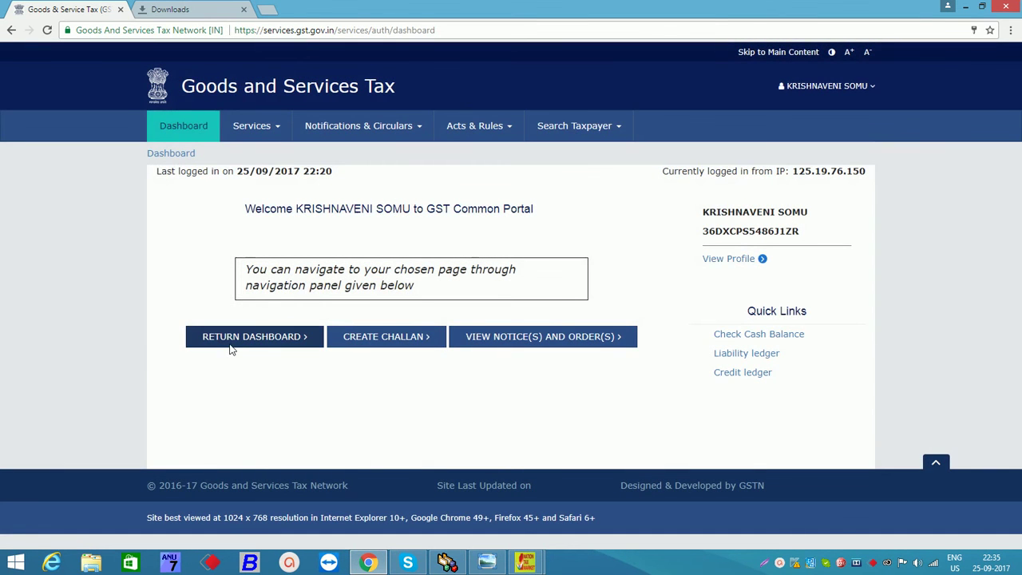
{"action": "left_click", "coordinate": [236, 341]}
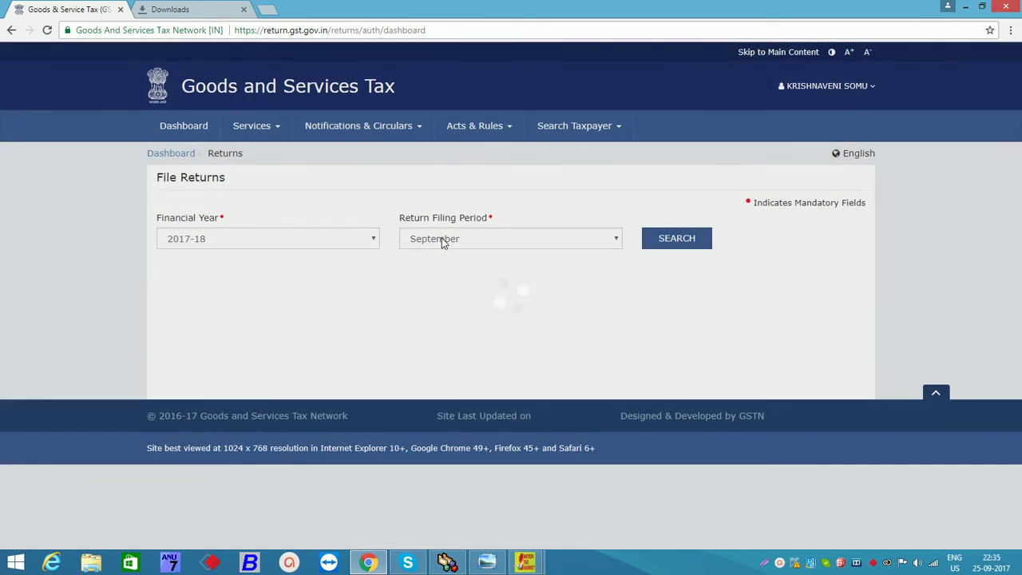
{"action": "left_click", "coordinate": [442, 238]}
{"action": "left_click", "coordinate": [442, 254]}
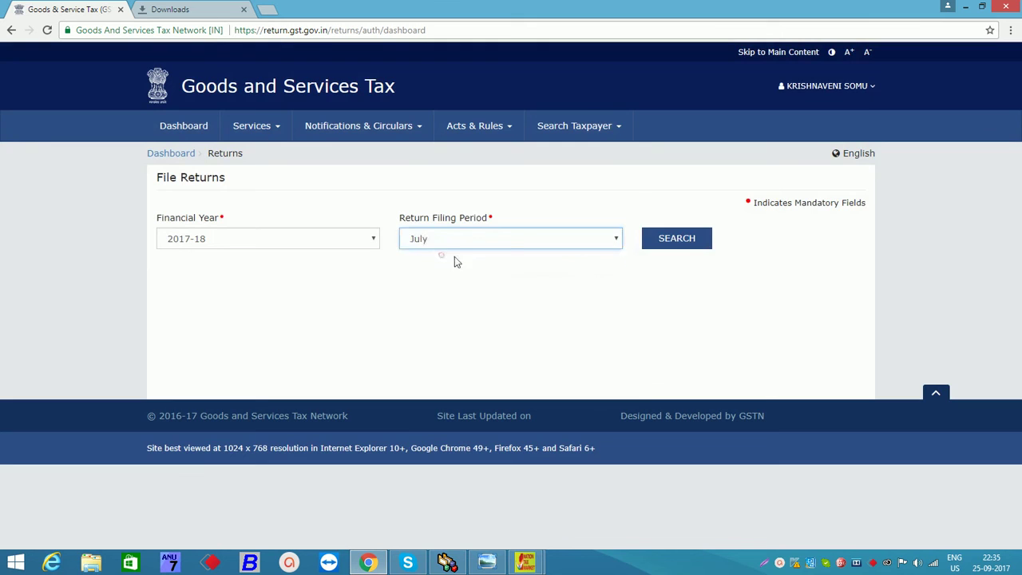
{"action": "left_click", "coordinate": [686, 240]}
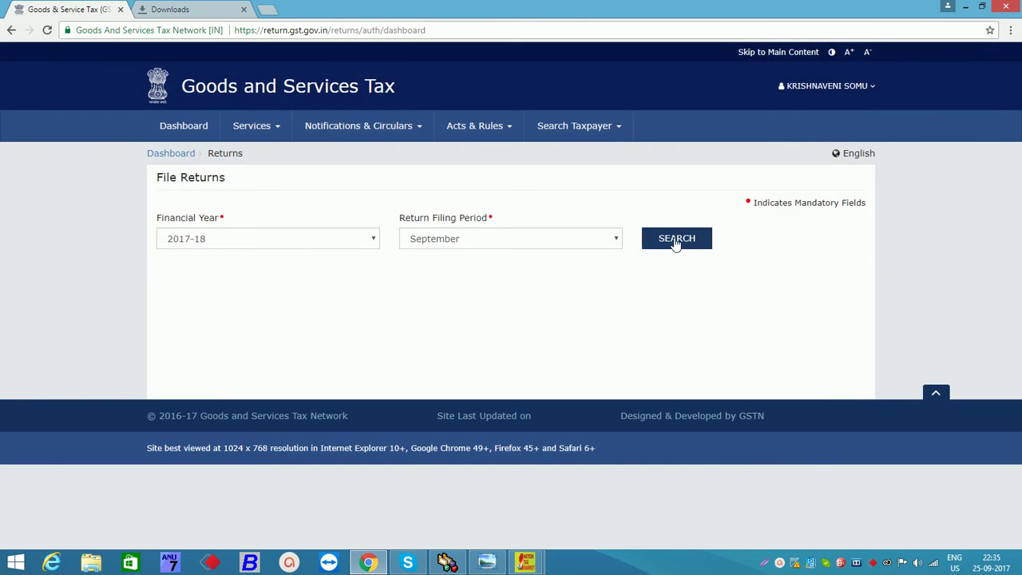
{"action": "left_click", "coordinate": [675, 241]}
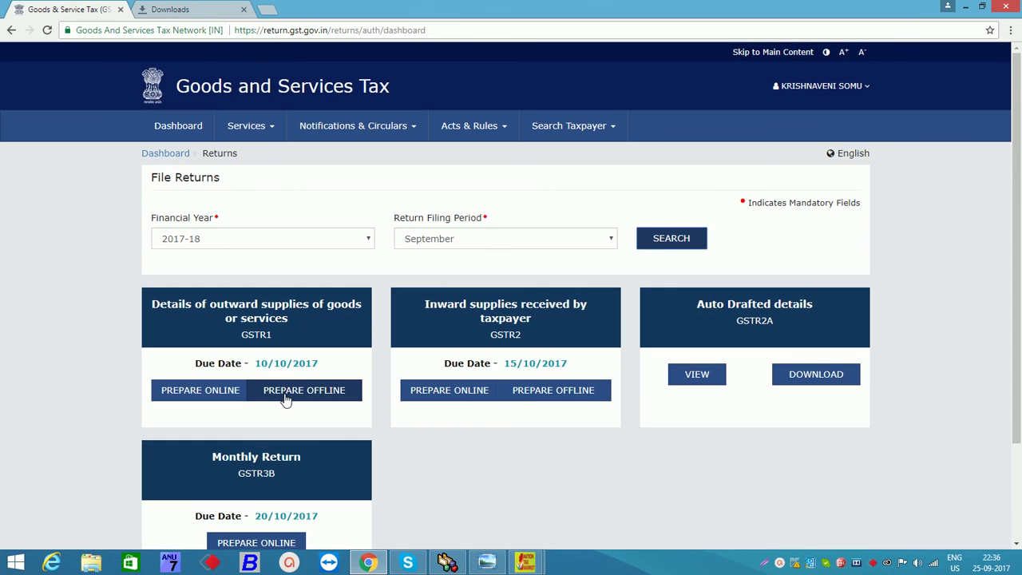
Step: Open the GSTR1 Prepare Offline upload page, leaving no file chosen
{"action": "left_click", "coordinate": [286, 397]}
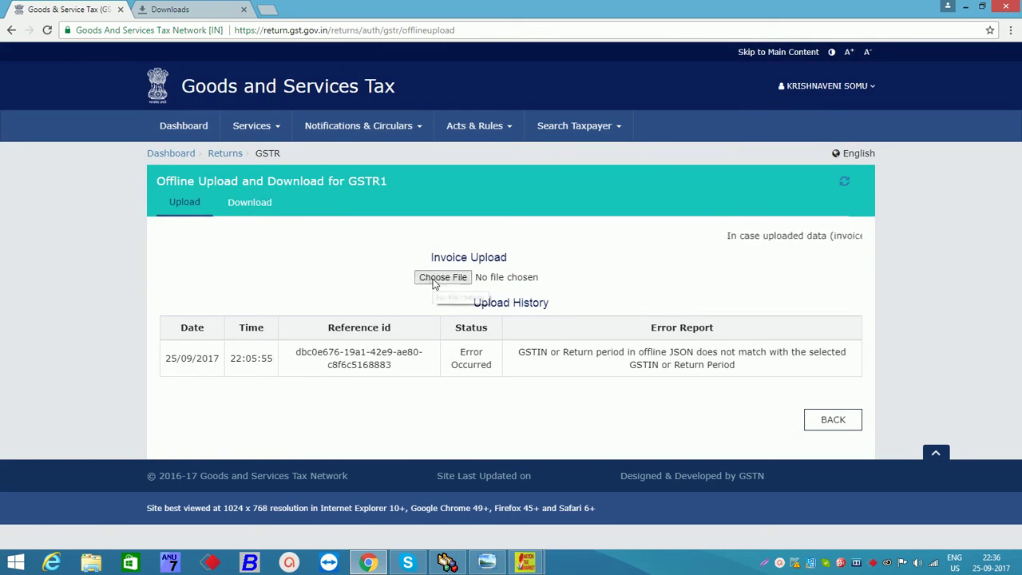
{"action": "left_click", "coordinate": [433, 281]}
{"action": "left_click", "coordinate": [305, 120]}
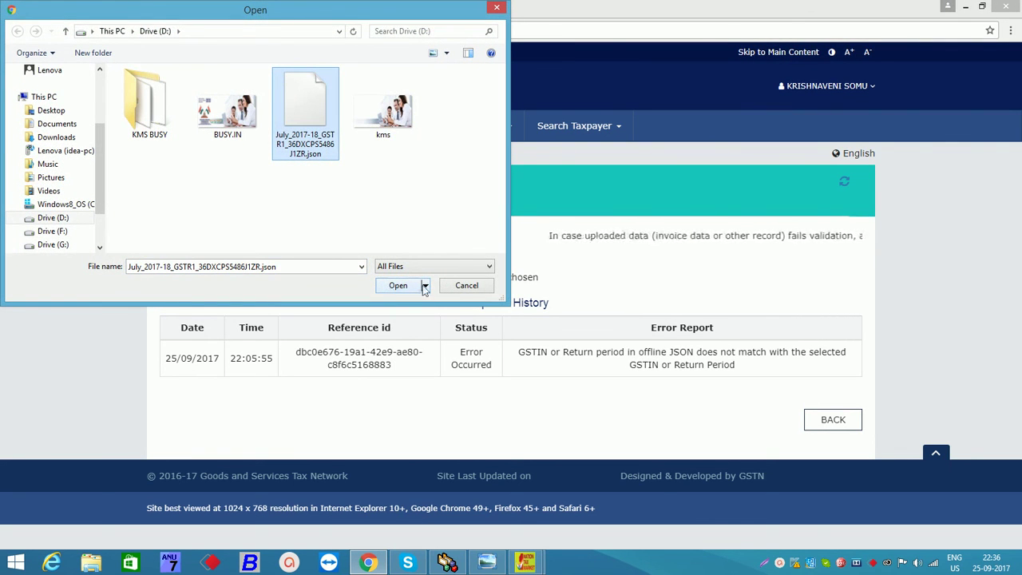
{"action": "left_click", "coordinate": [465, 285]}
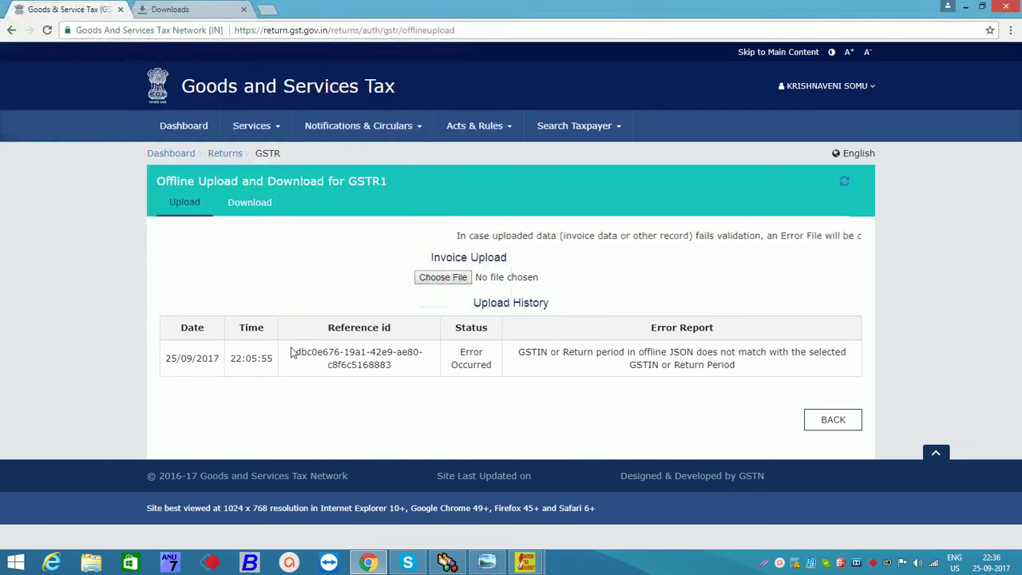